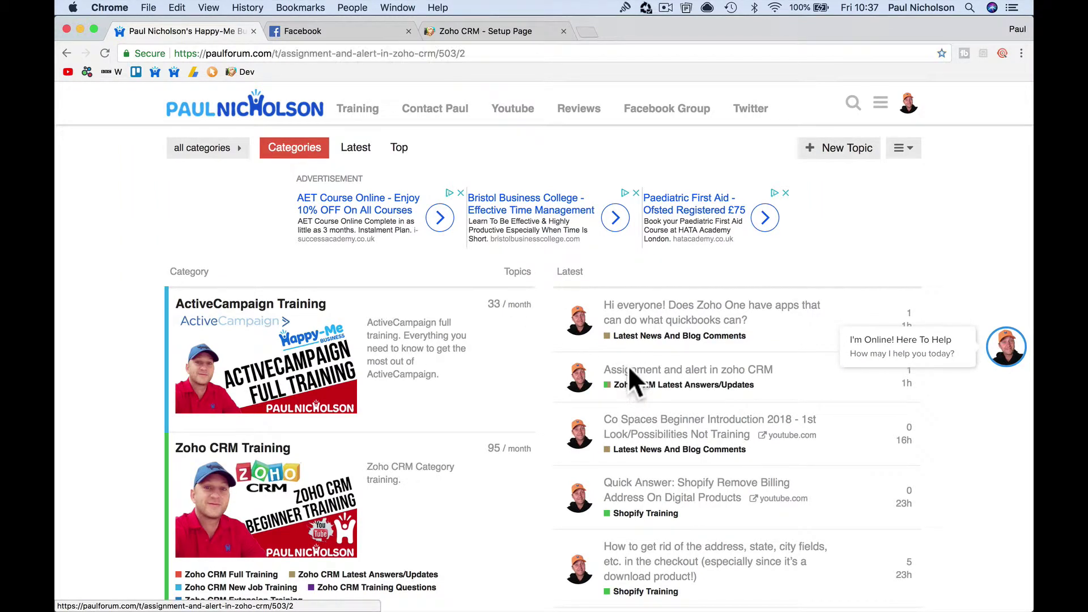
# Close the Facebook page and switch from the forum topic to the Zoho CRM setup page
pyautogui.scroll(5, 334, 222)
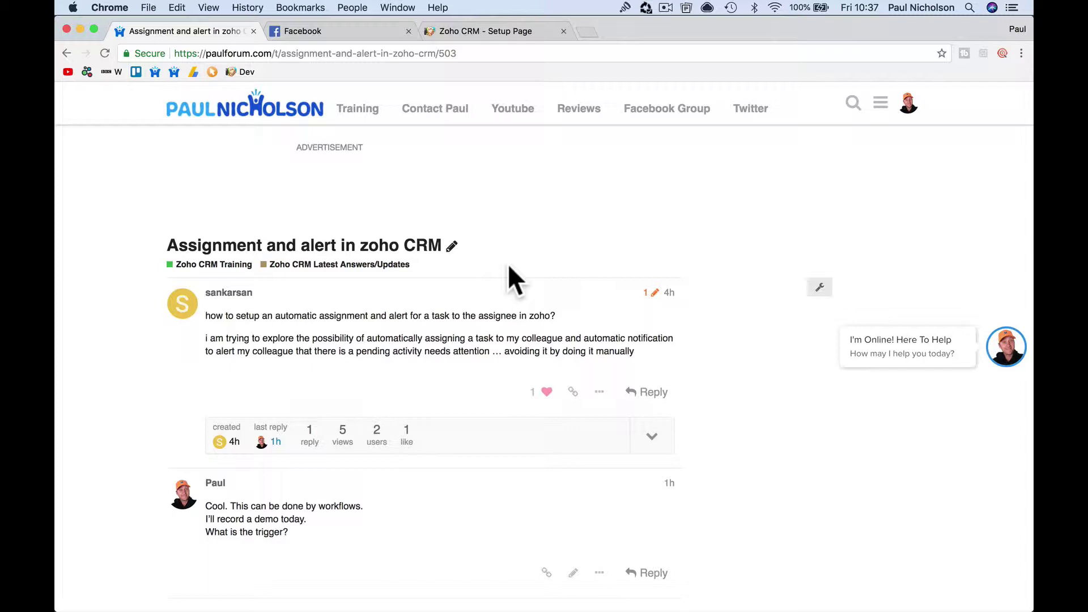
pyautogui.click(396, 34)
pyautogui.click(412, 34)
pyautogui.click(408, 32)
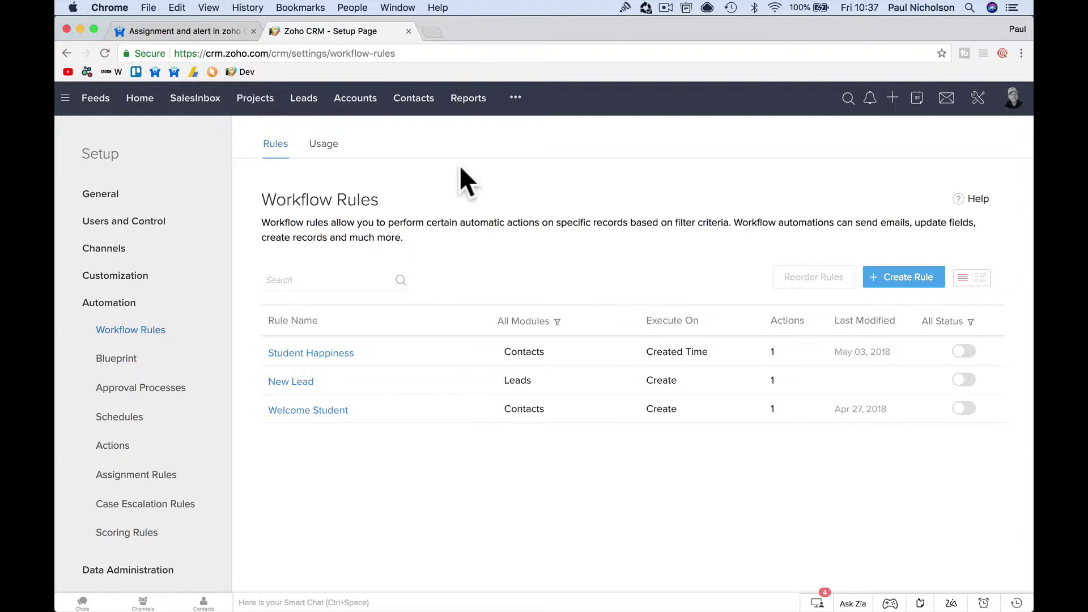
# Go to the CRM home page and open Workflow Rules from the automation setup
pyautogui.click(135, 105)
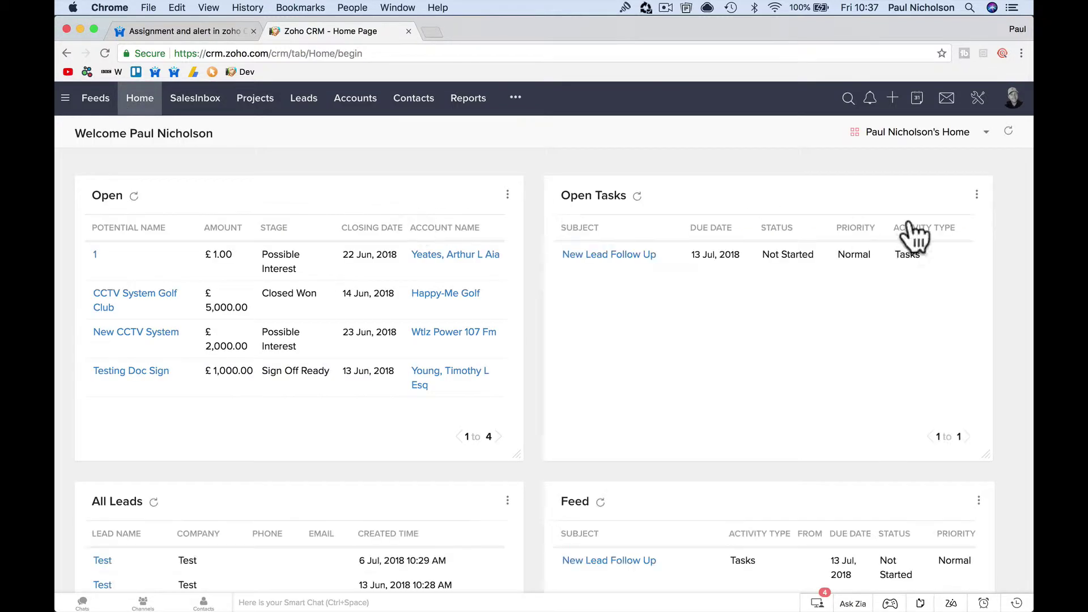
pyautogui.click(979, 101)
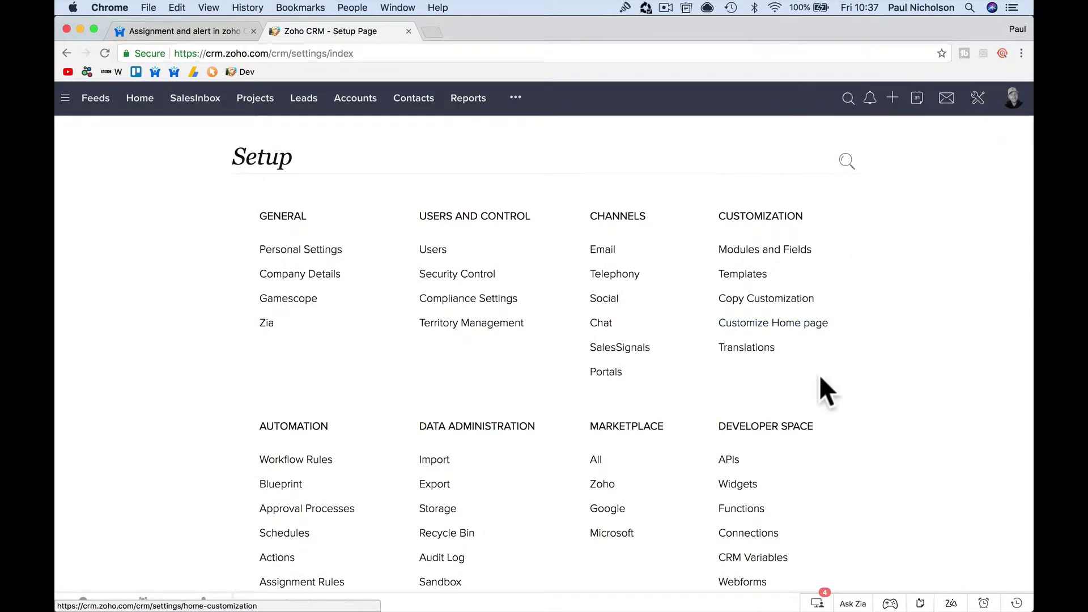
pyautogui.scroll(-3, 821, 389)
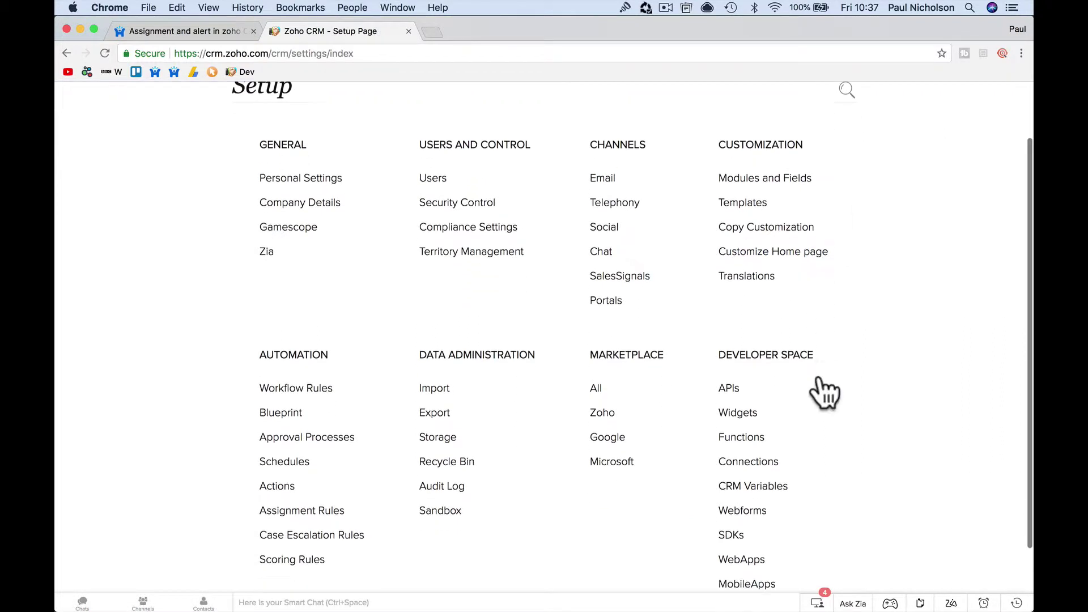
pyautogui.click(311, 381)
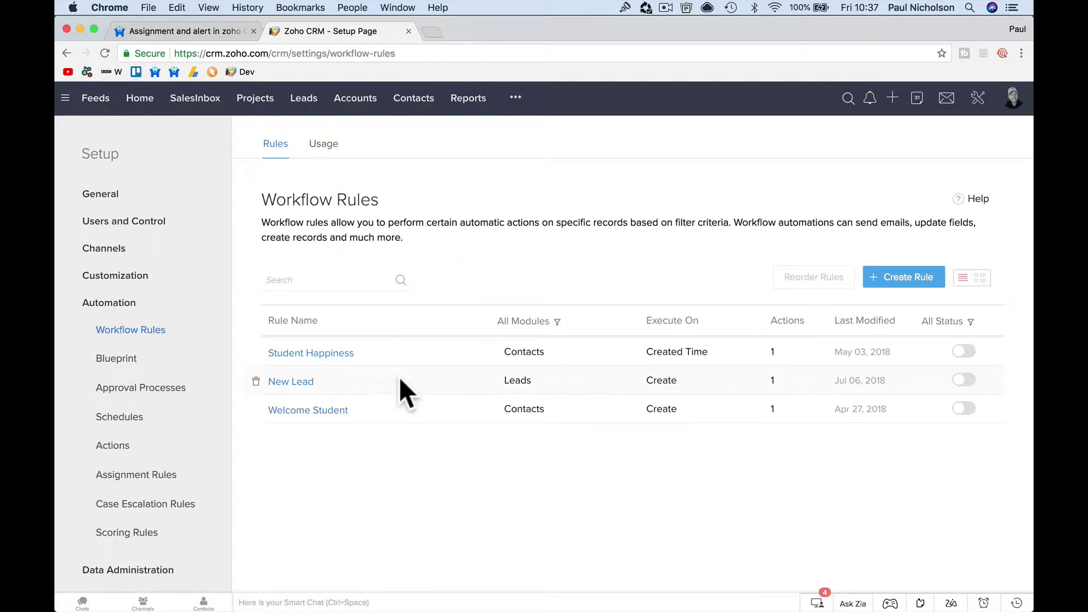
# Create a workflow rule for the Leads module named "New Lead Signup Task" with the description "Assign Task to New Lead"
pyautogui.click(901, 278)
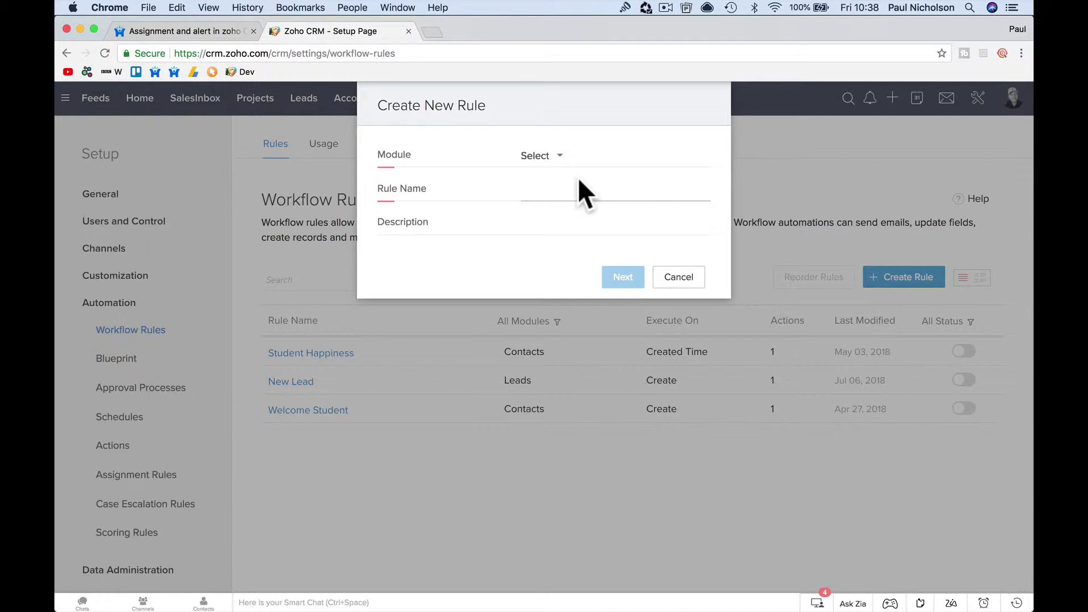
pyautogui.click(555, 160)
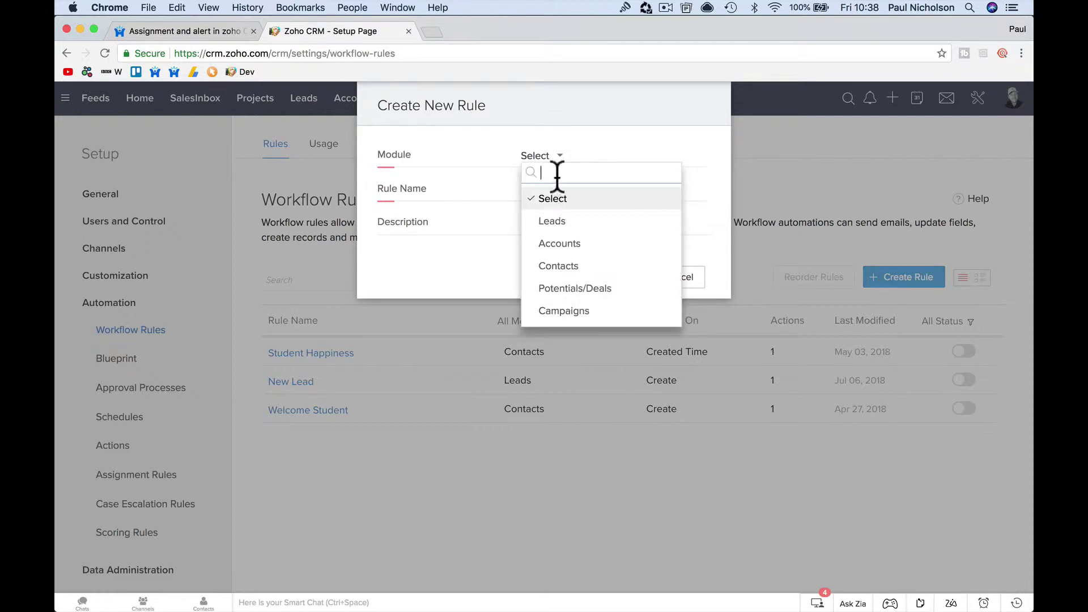
pyautogui.click(566, 222)
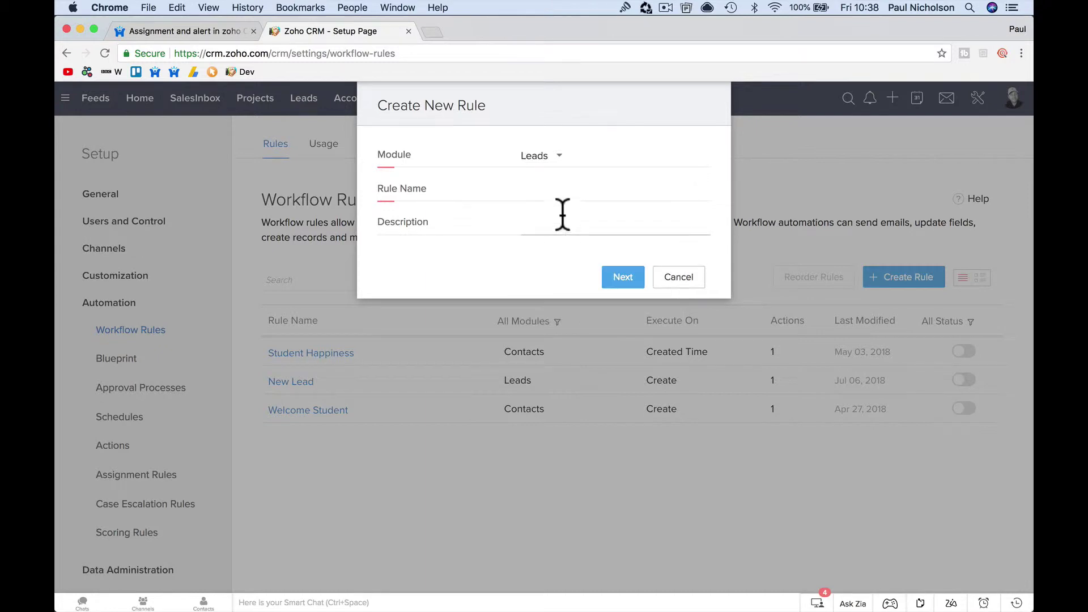
pyautogui.click(557, 197)
pyautogui.write('New ')
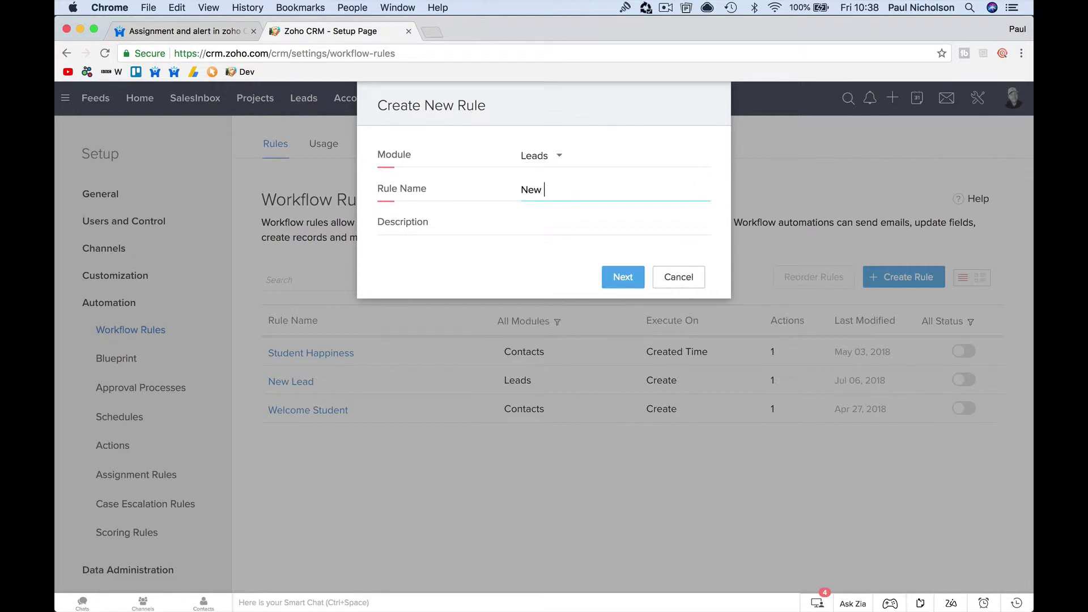
pyautogui.write('Lead Signup Task')
pyautogui.press('Tab')
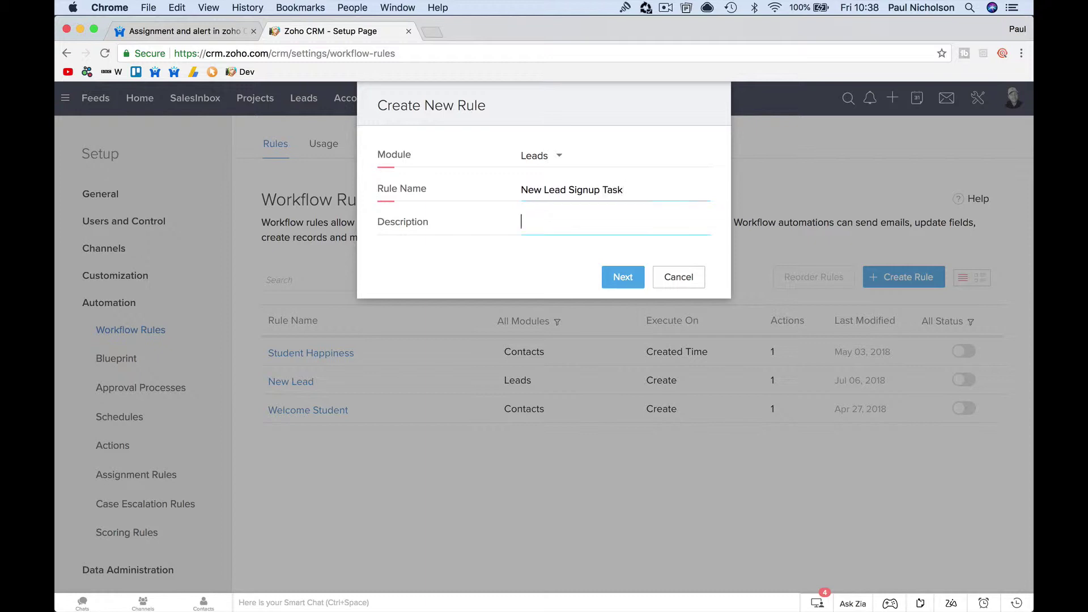
pyautogui.write('Assign Task to New Lead')
pyautogui.click(612, 273)
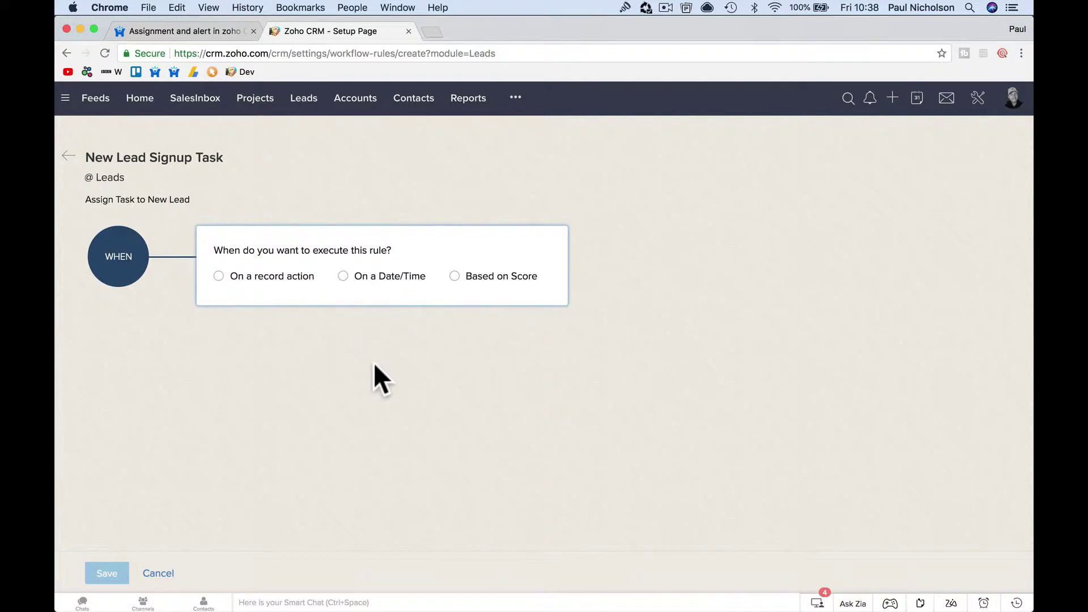
# Set the rule to execute on a record action when a lead is created
pyautogui.click(263, 279)
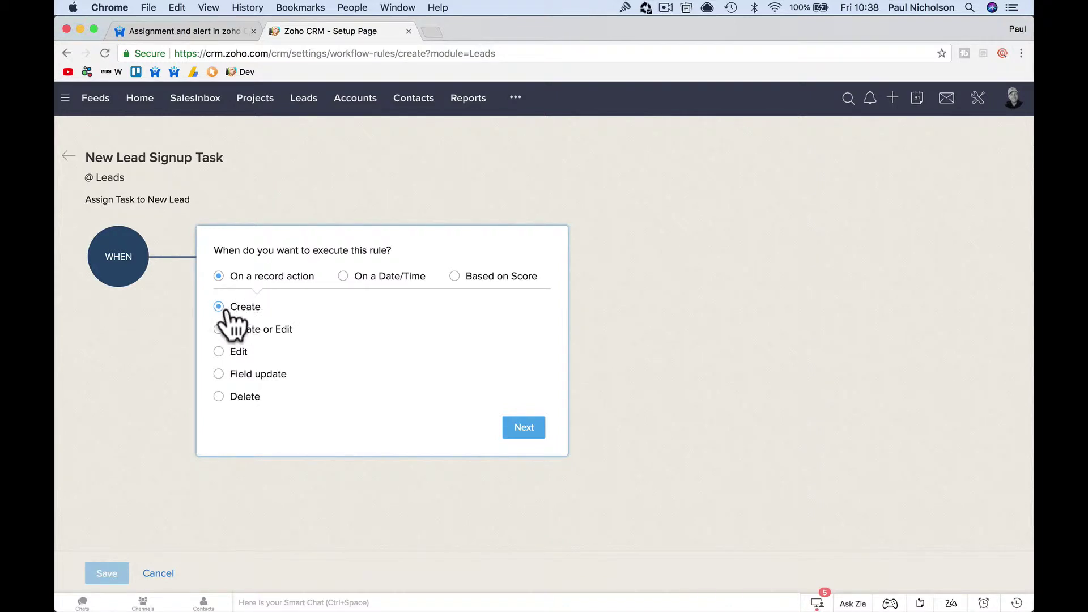
pyautogui.click(525, 432)
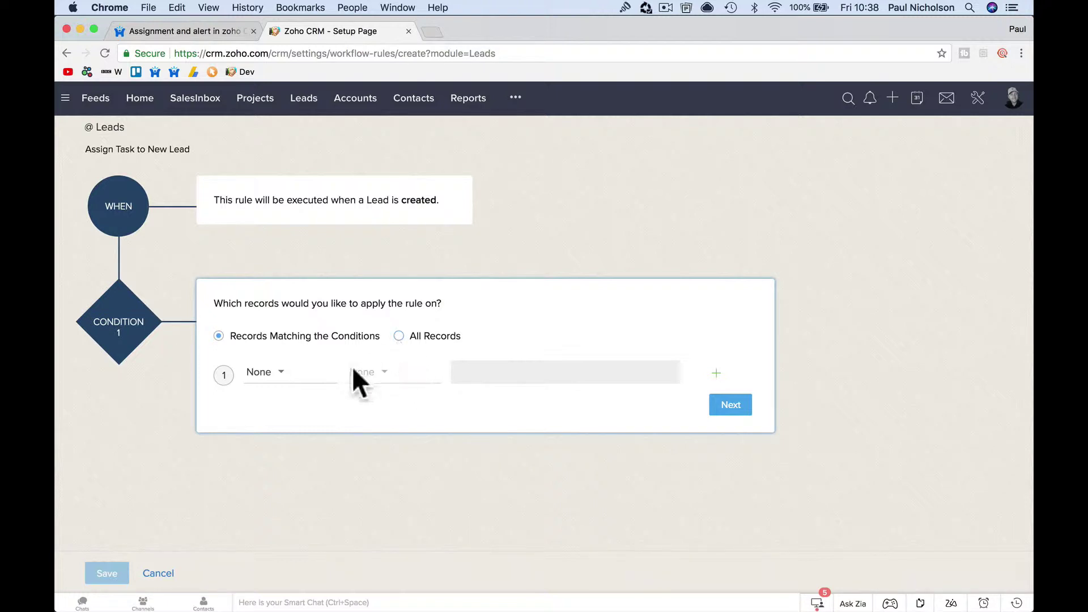
pyautogui.click(287, 377)
pyautogui.scroll(-8, 311, 444)
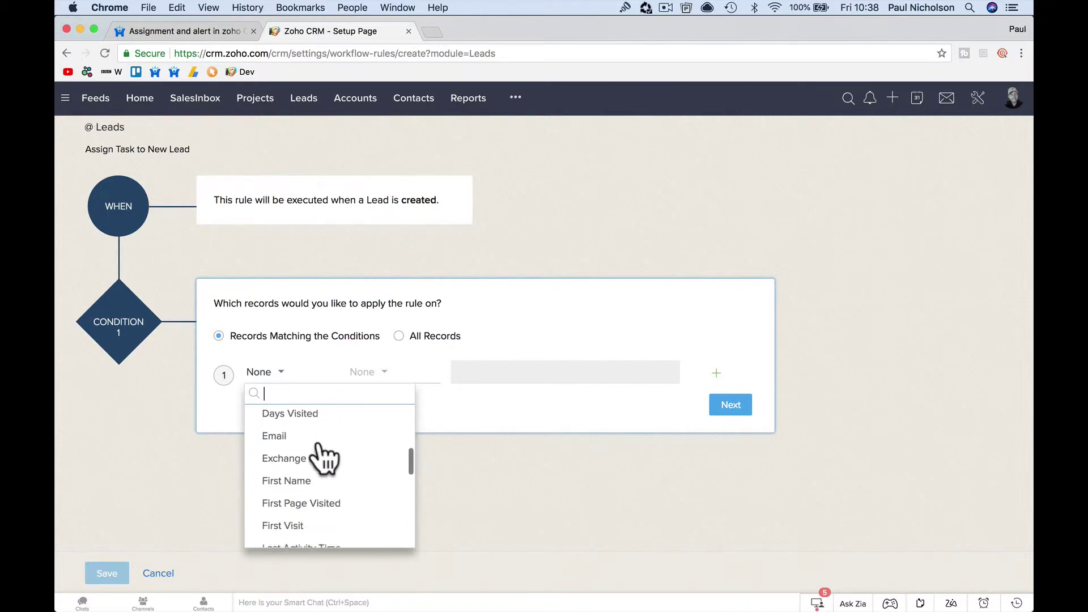
pyautogui.scroll(-10, 323, 458)
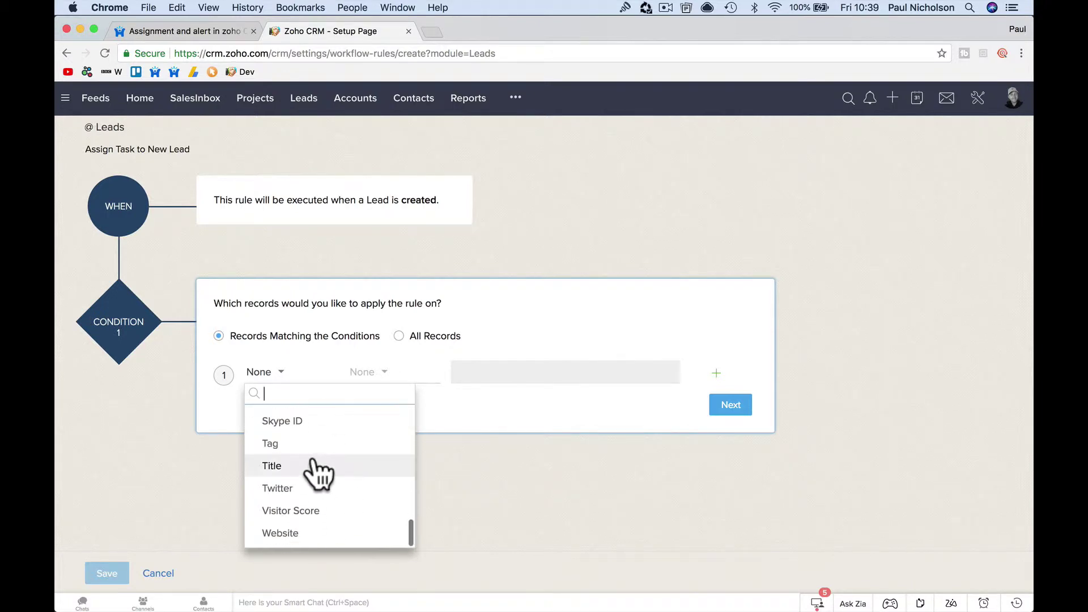
pyautogui.click(317, 462)
pyautogui.click(460, 375)
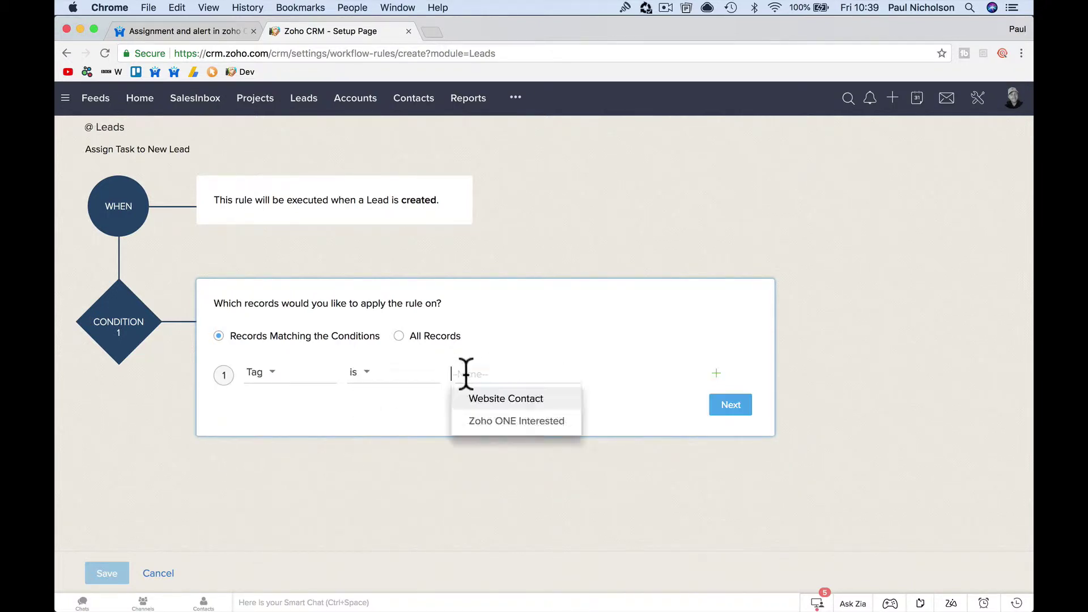
pyautogui.click(509, 421)
pyautogui.click(501, 400)
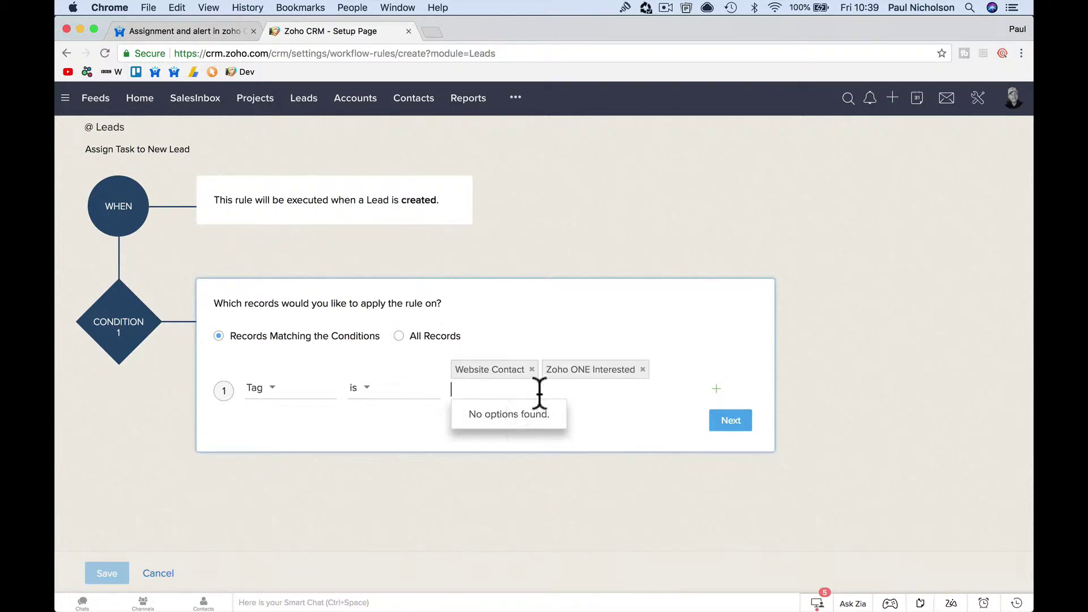
pyautogui.click(533, 371)
pyautogui.click(551, 374)
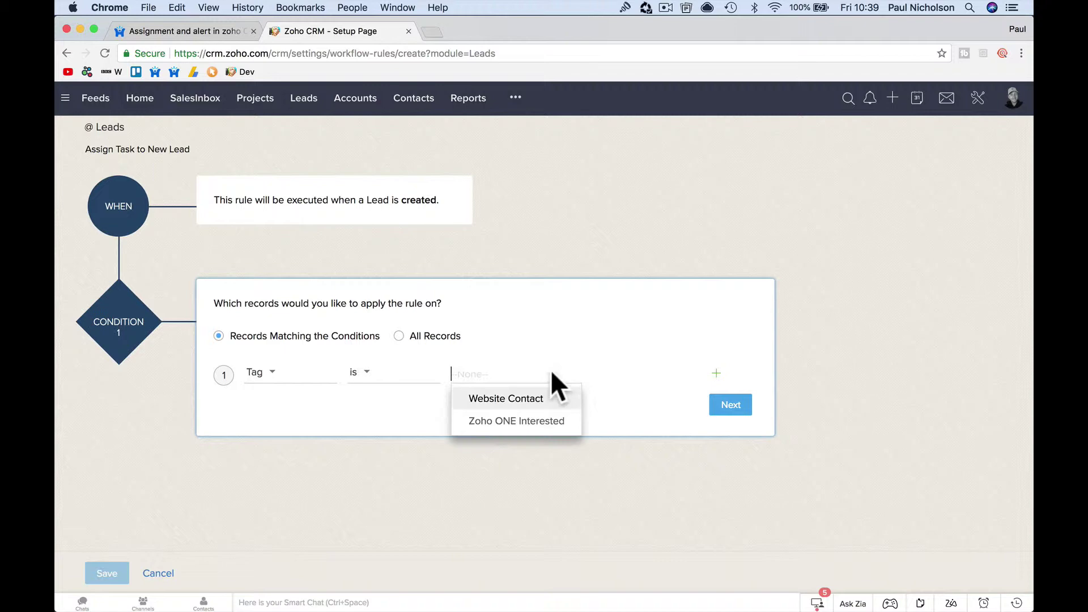
# Apply the rule to all records and start a new task as its instant action
pyautogui.click(434, 337)
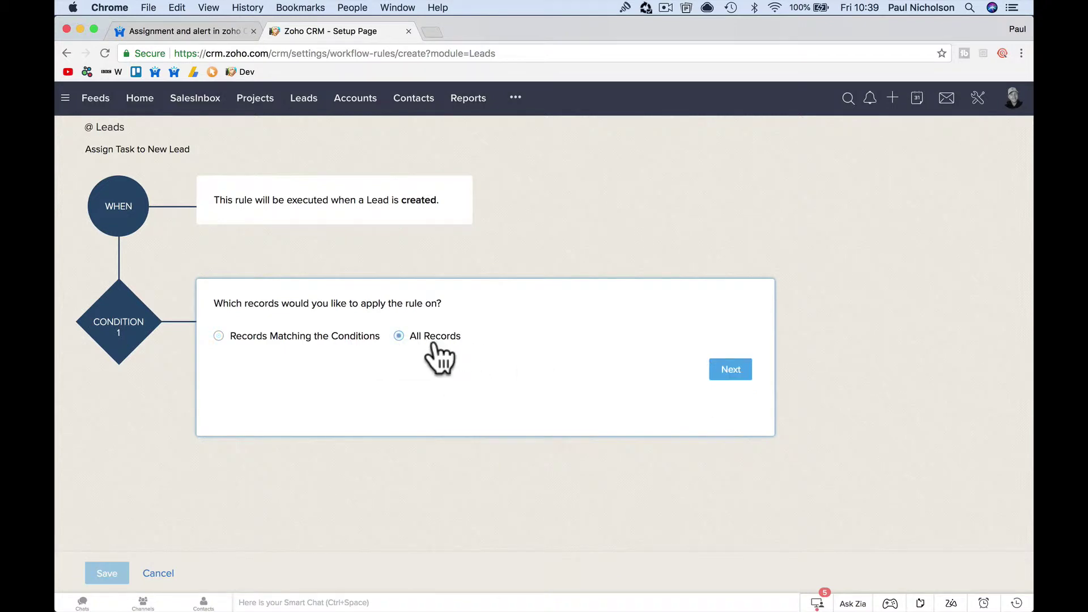
pyautogui.click(732, 372)
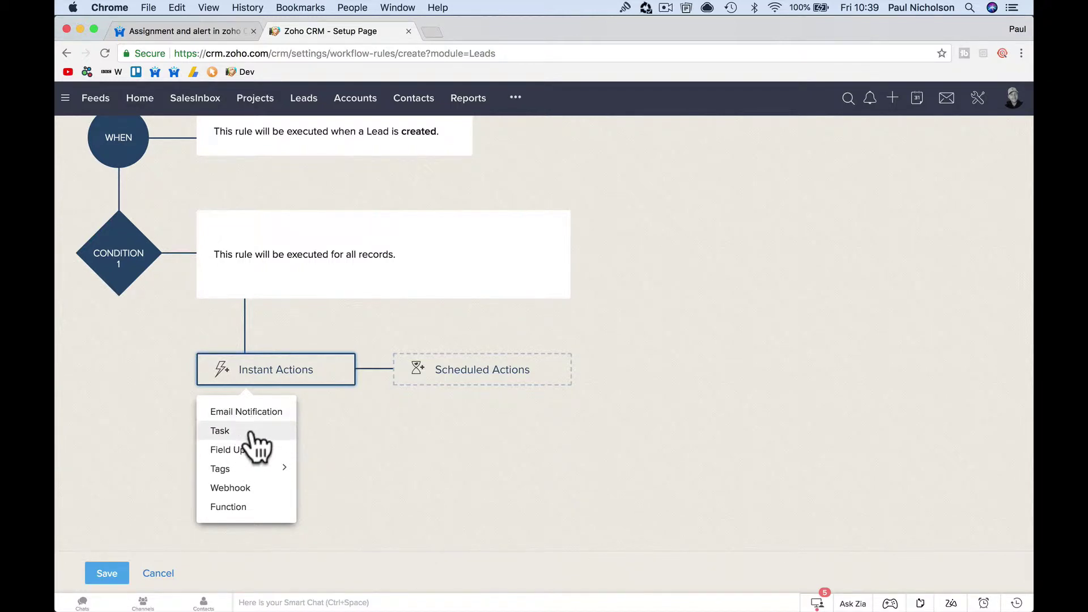
pyautogui.click(253, 433)
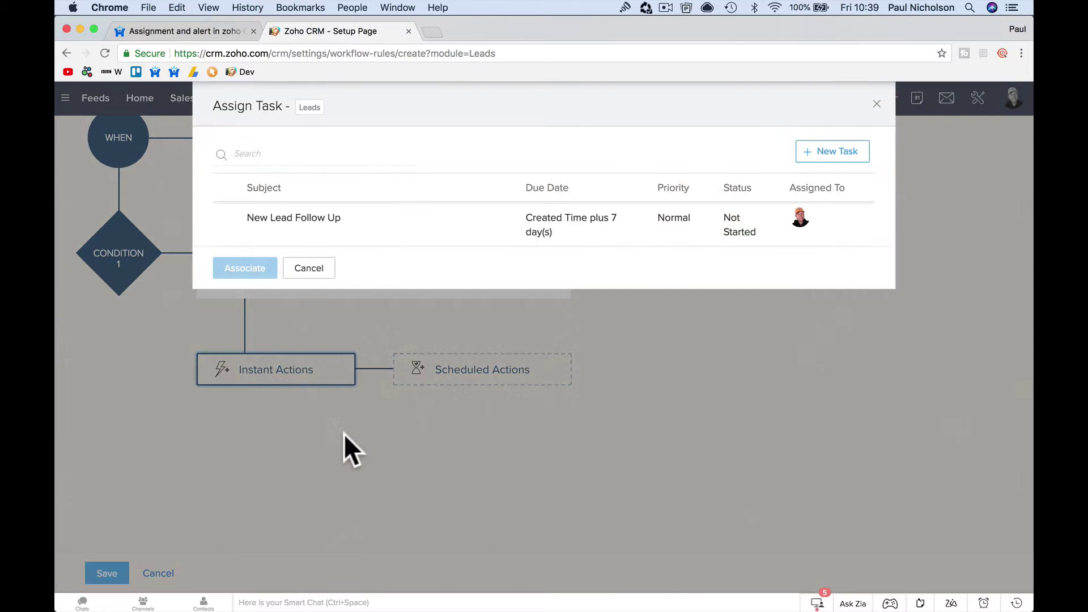
pyautogui.click(834, 153)
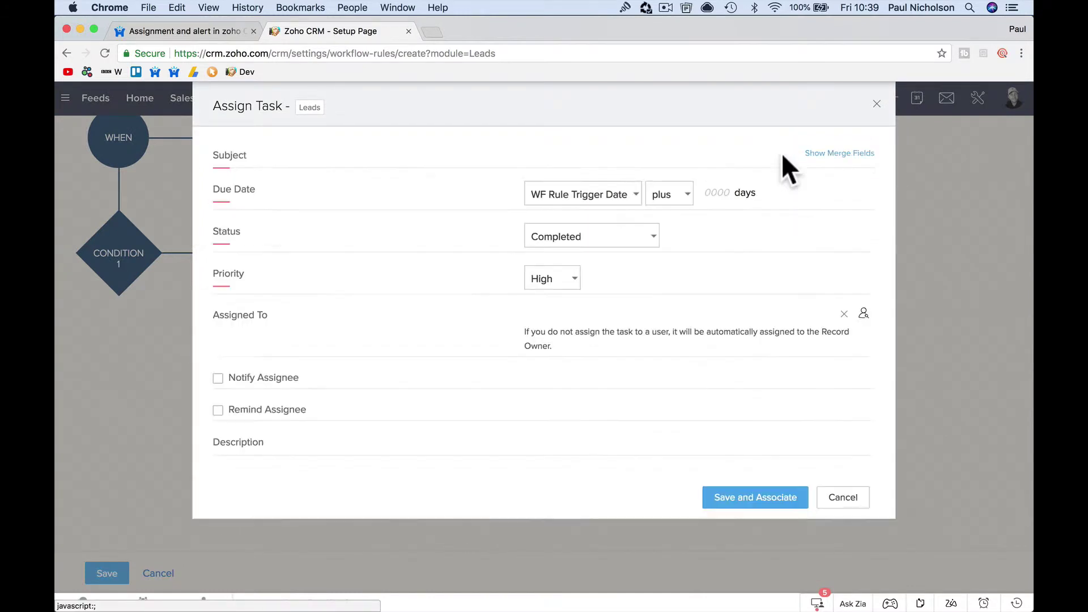
# Give the task the subject "New Lead Task Assigned" and a due date of Created Time plus 7 days
pyautogui.click(536, 161)
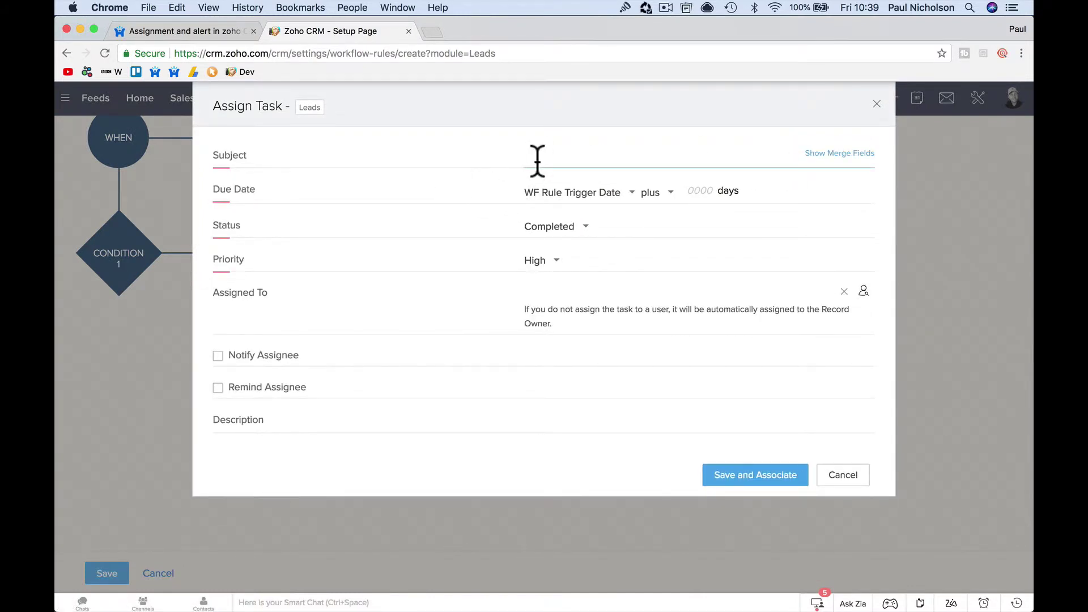
pyautogui.write('New Lead Task Assigned')
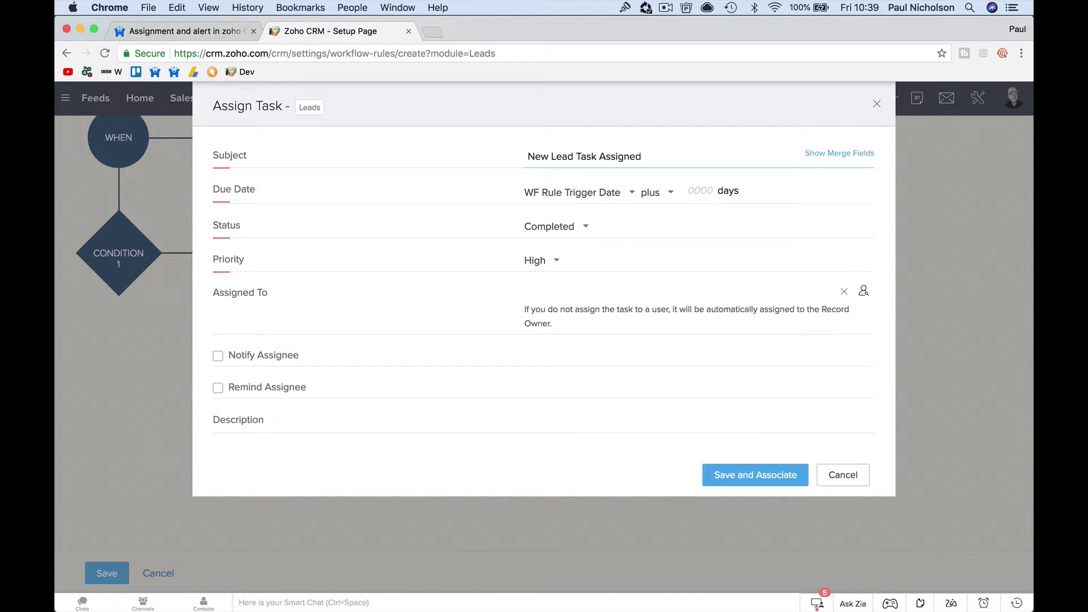
pyautogui.click(553, 179)
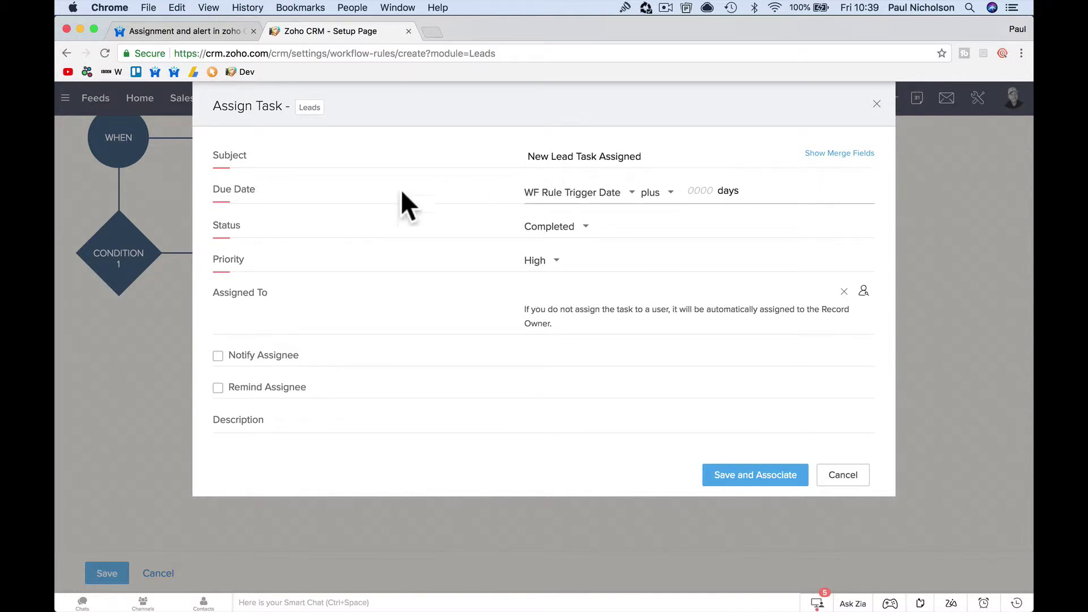
pyautogui.click(620, 203)
pyautogui.click(605, 258)
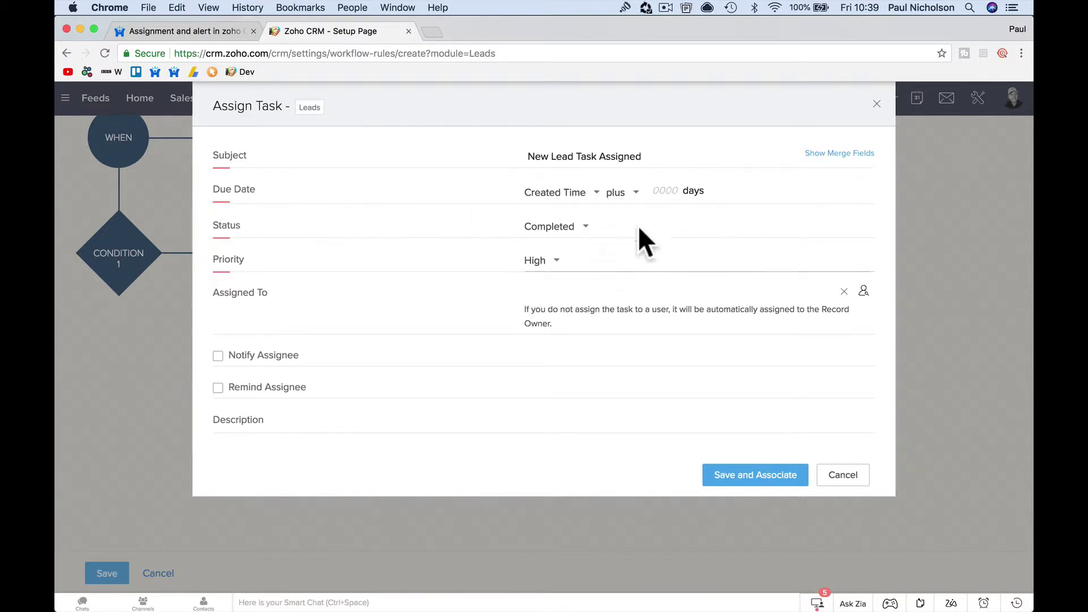
pyautogui.click(623, 194)
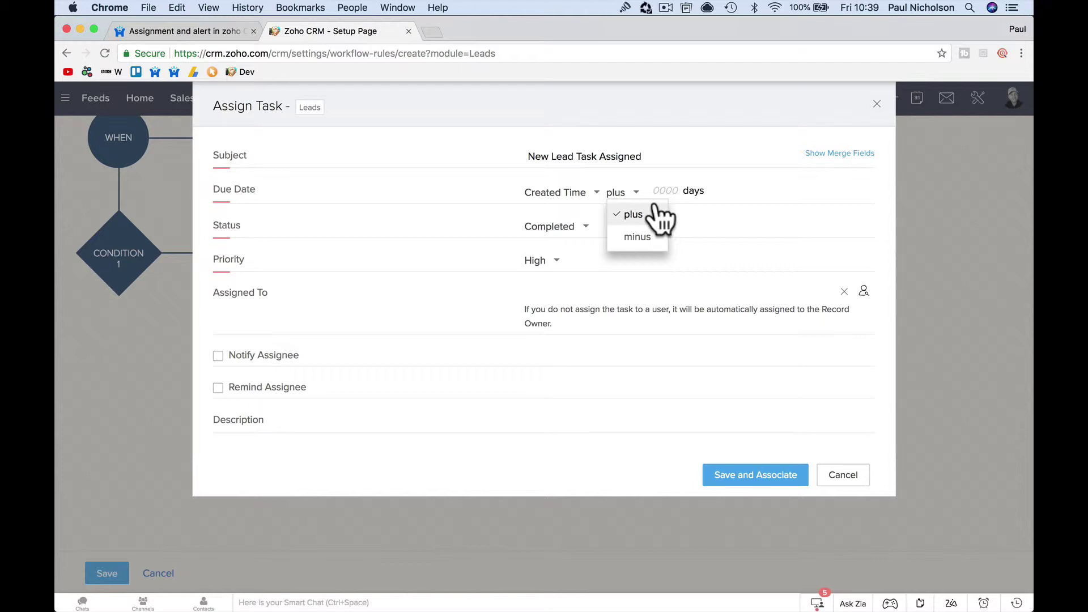
pyautogui.click(656, 211)
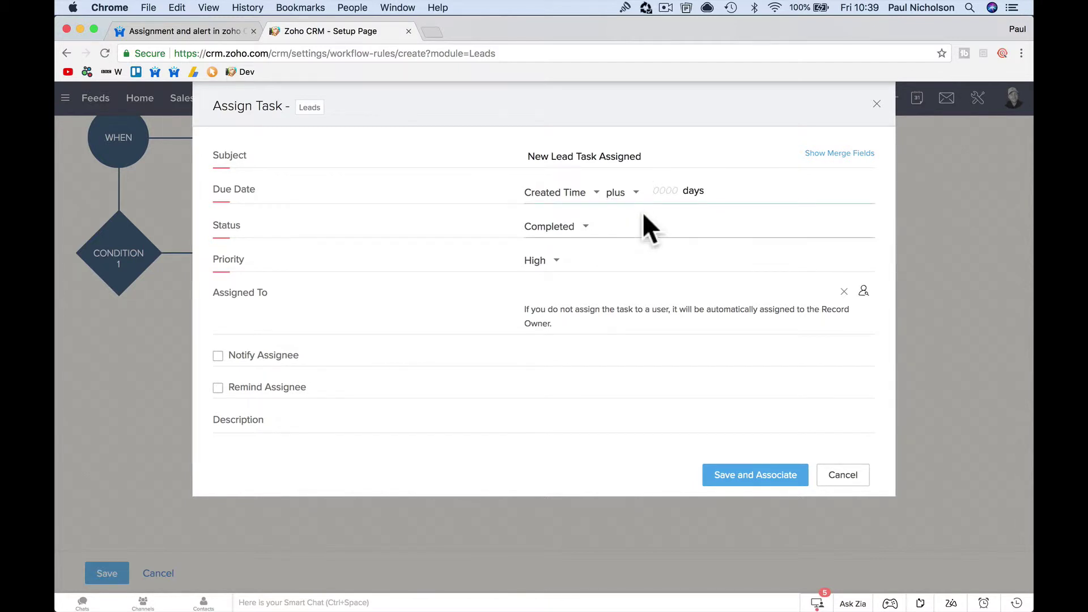
pyautogui.write('7')
# Set the task's status to Not Started and its priority to Normal
pyautogui.click(547, 227)
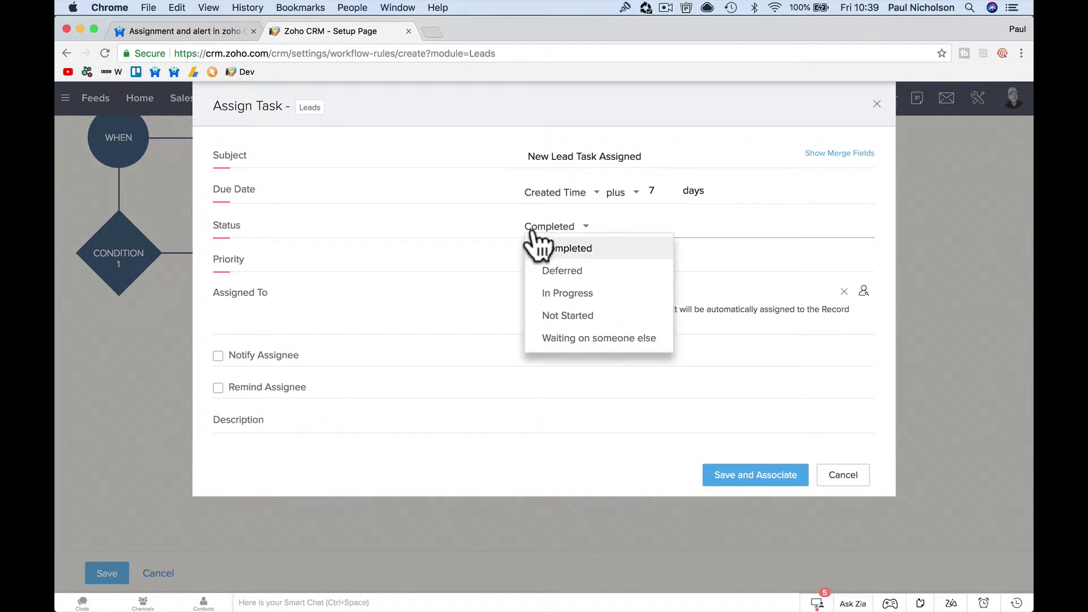
pyautogui.click(589, 317)
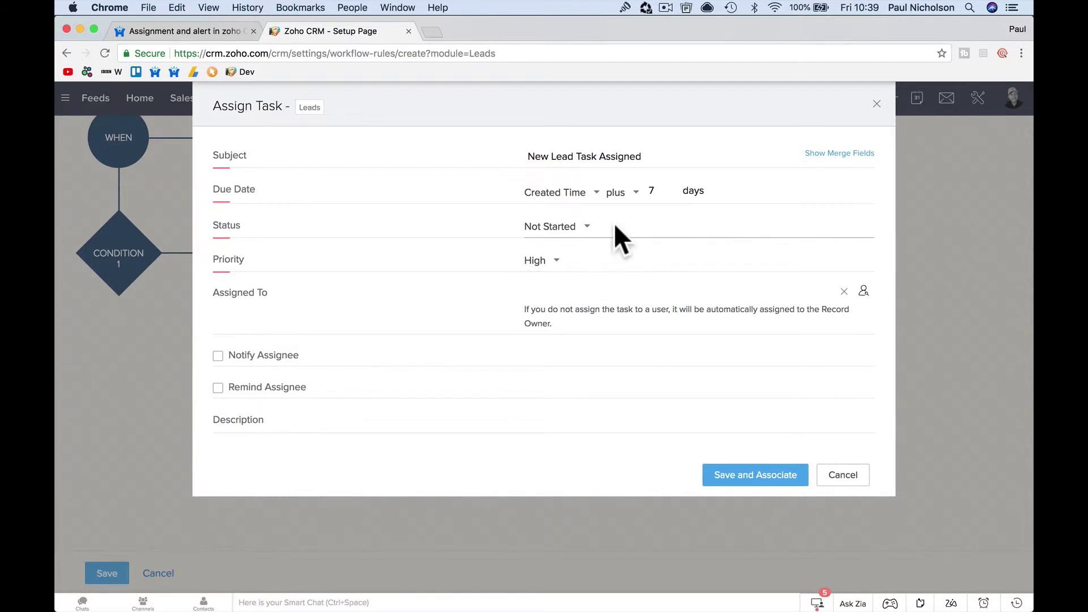
pyautogui.click(556, 261)
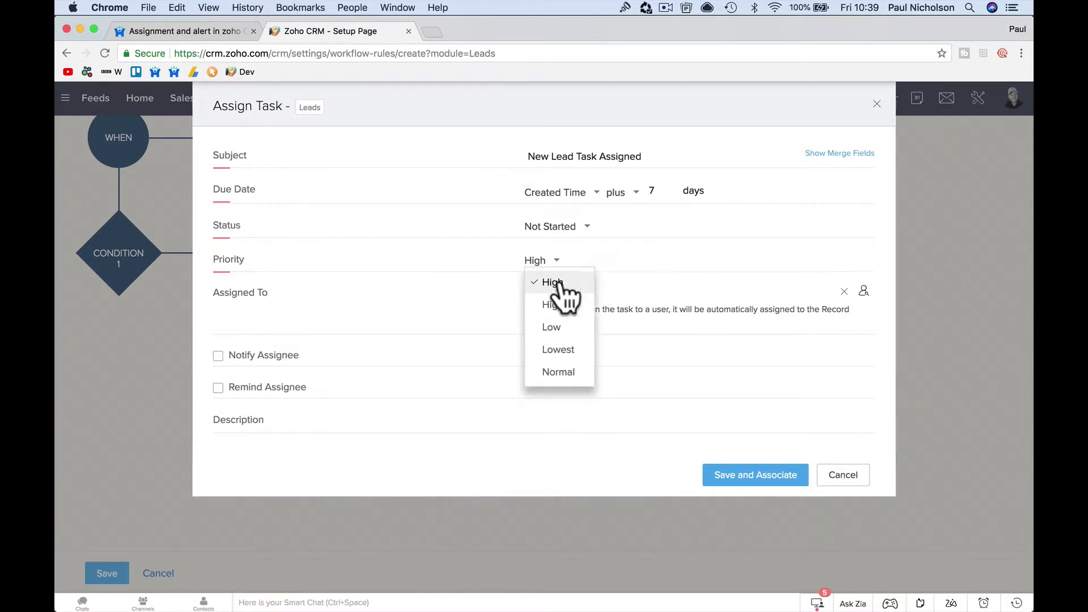
pyautogui.click(573, 373)
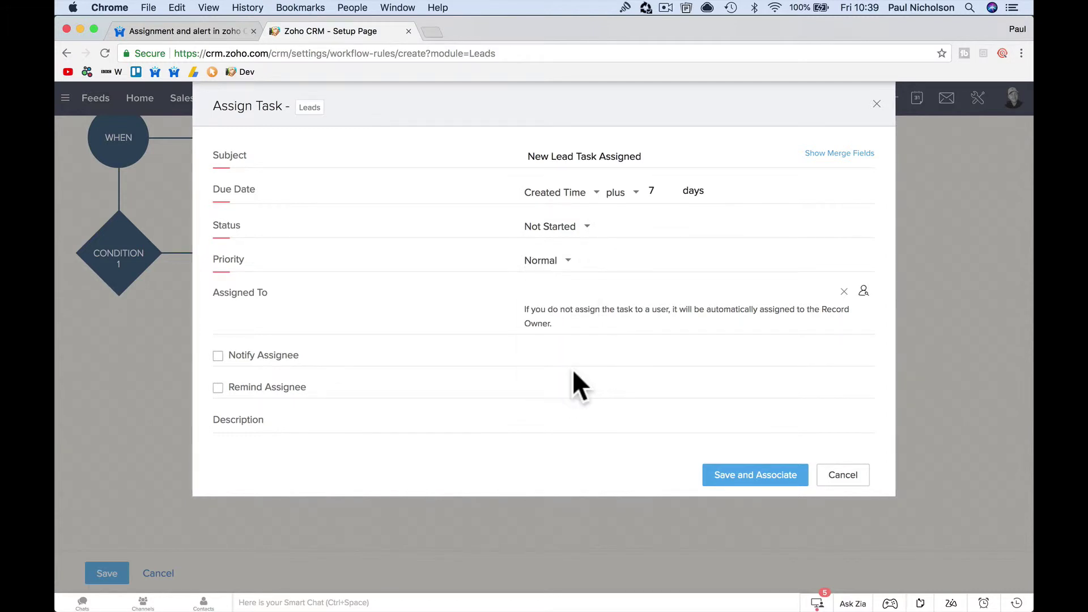
# Assign the task to the only user listed in the owner selection, keeping that choice on a second check
pyautogui.click(617, 311)
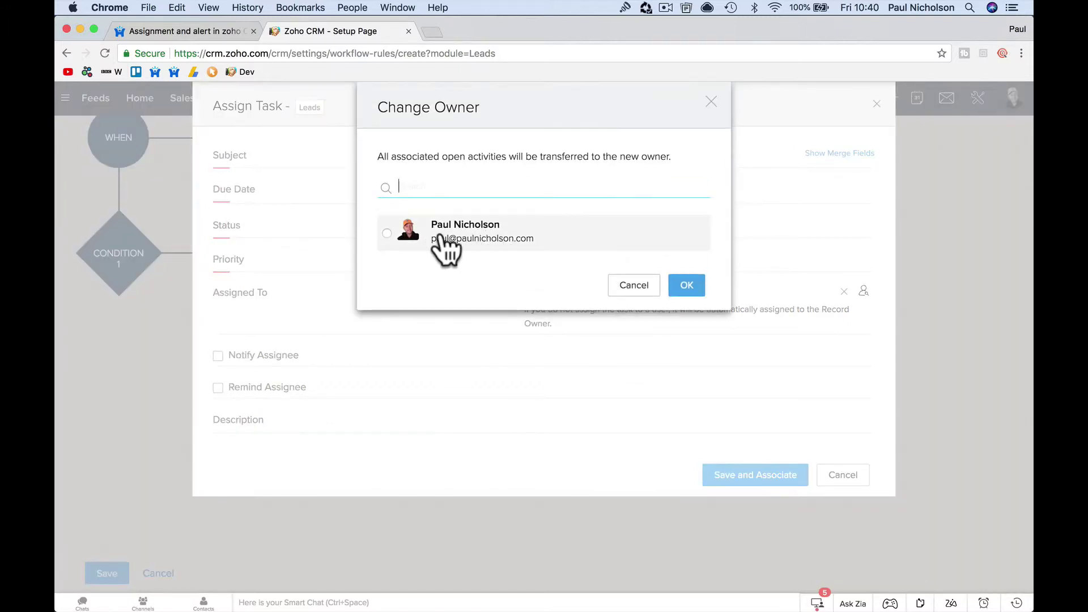
pyautogui.click(475, 241)
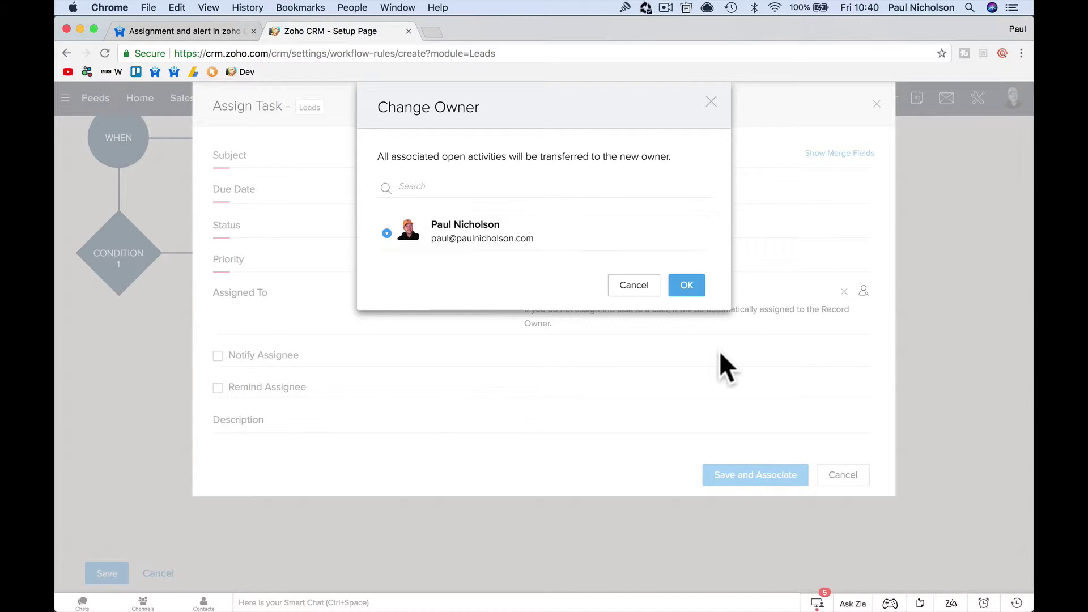
pyautogui.click(693, 285)
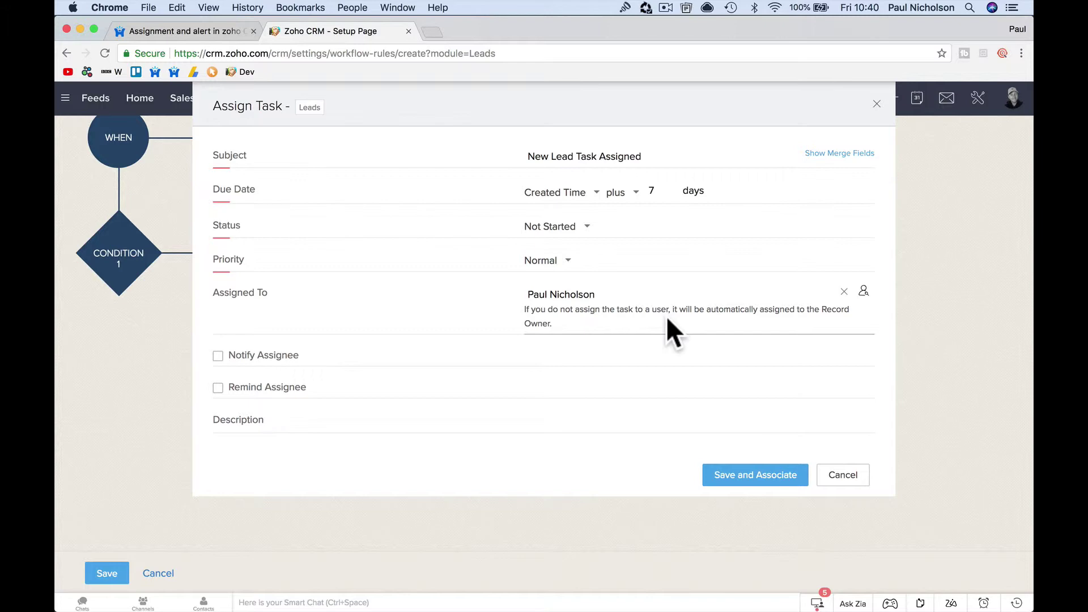
pyautogui.click(864, 291)
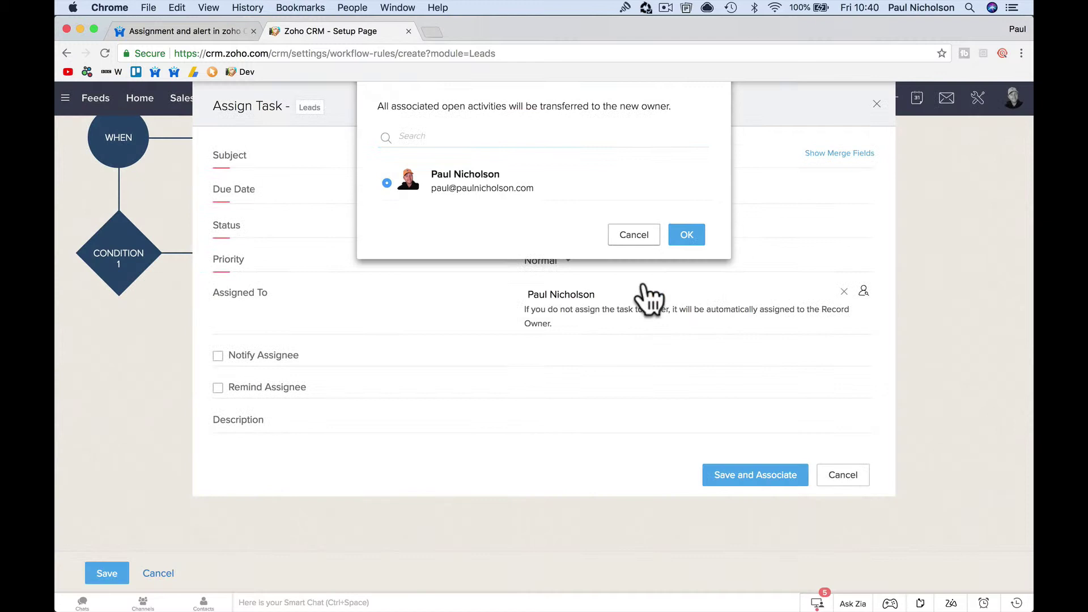
pyautogui.click(643, 286)
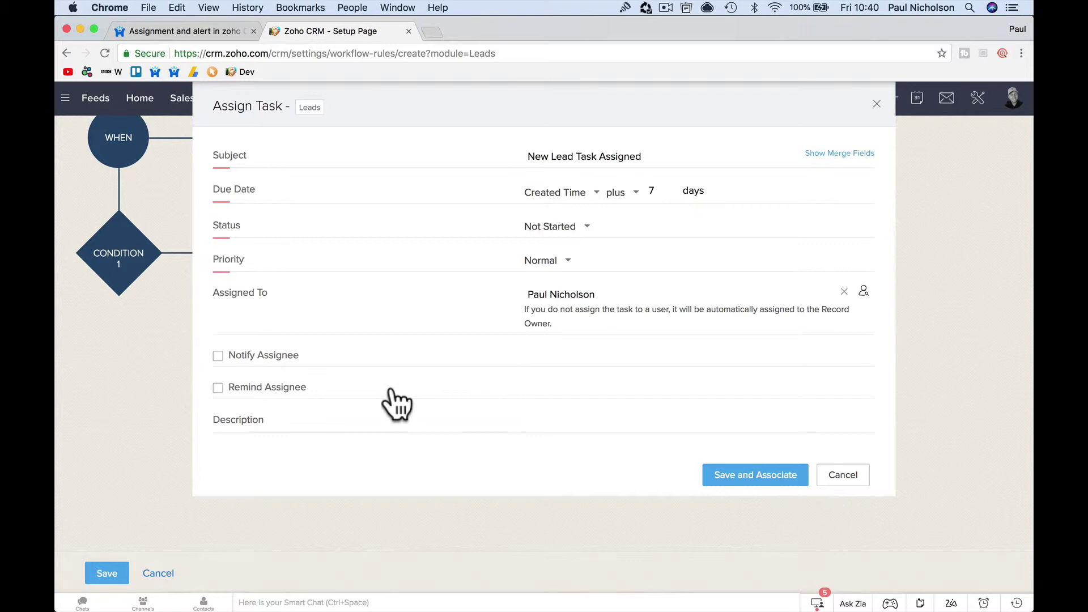
# Turn on assignee notification and a reminder for the assignee 1 day before the due date
pyautogui.click(272, 361)
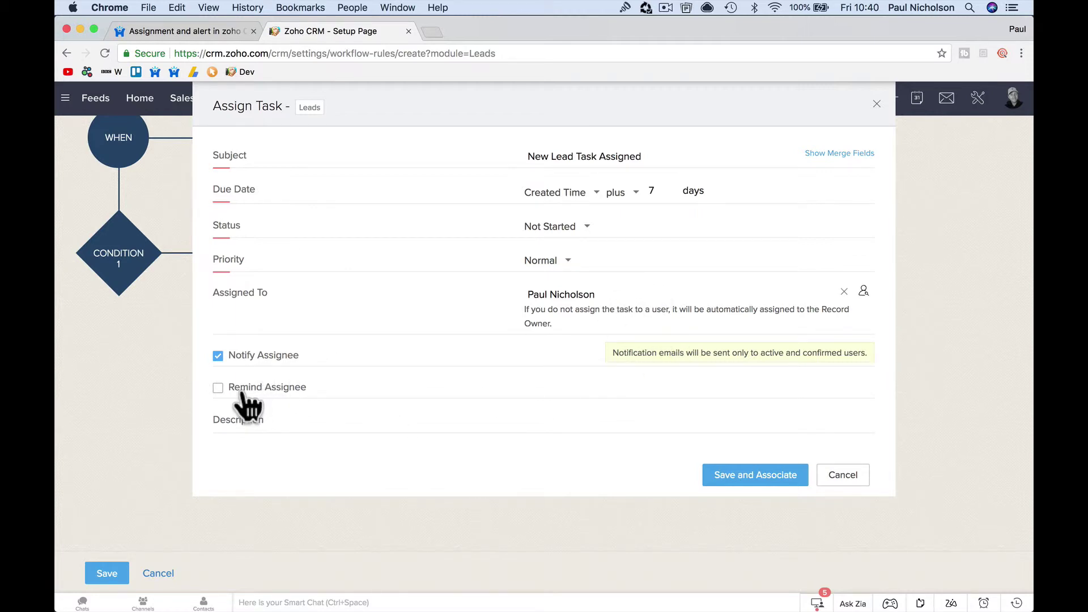
pyautogui.click(244, 390)
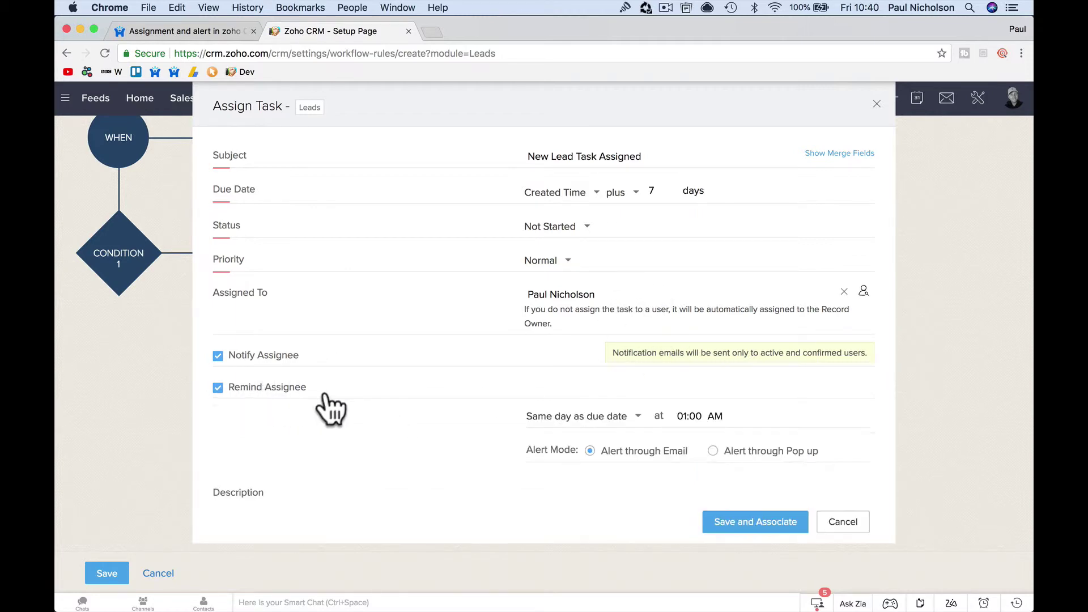
pyautogui.click(638, 417)
pyautogui.click(638, 461)
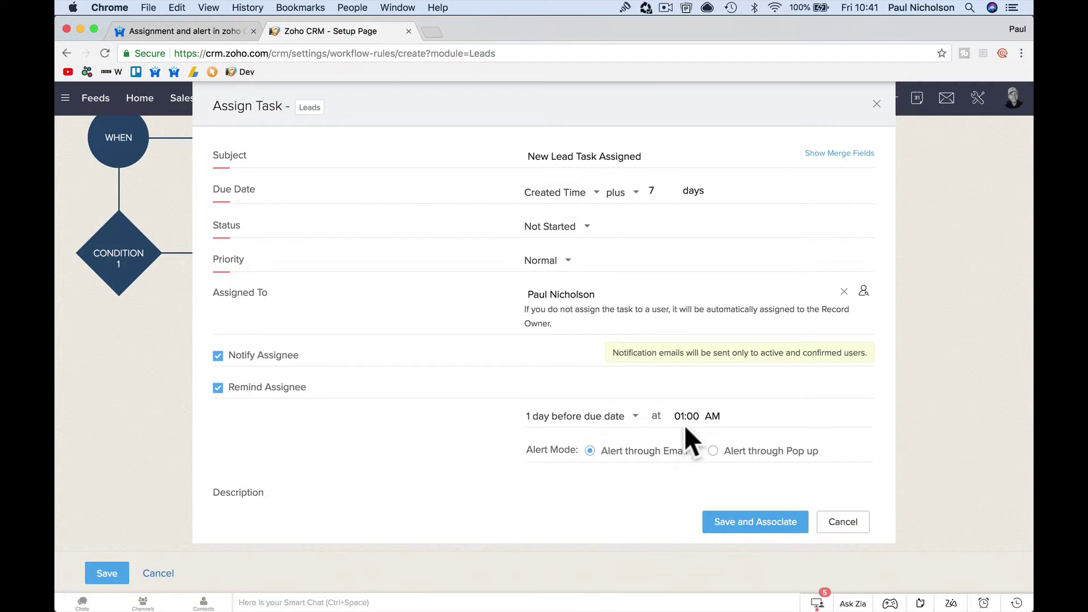
# Set the reminder time to 02:00 PM, then save the task with the rule and save the workflow rule
pyautogui.click(694, 418)
pyautogui.scroll(-8, 709, 465)
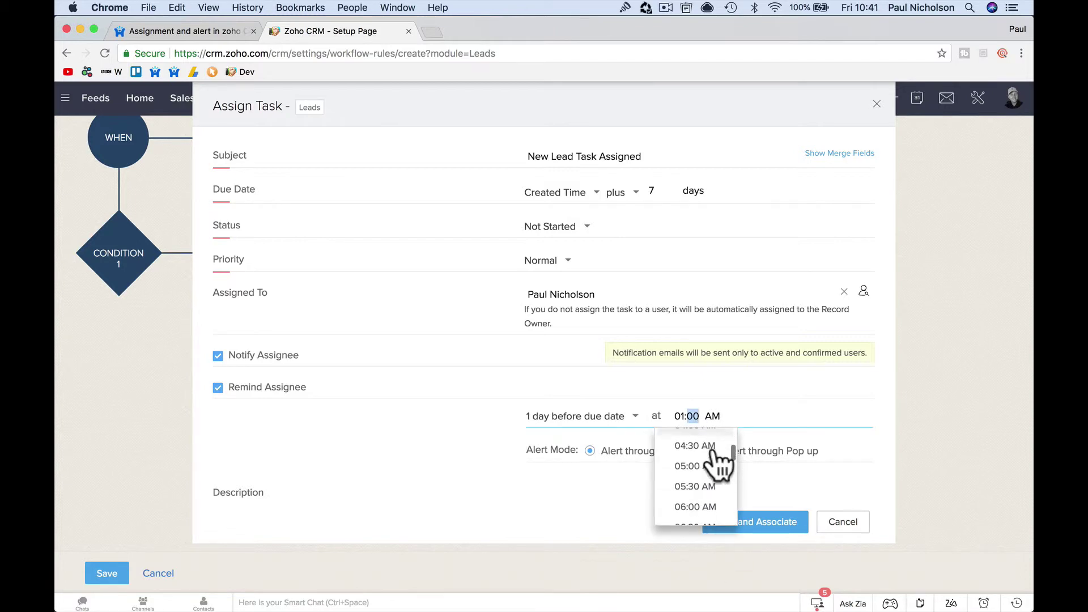
pyautogui.scroll(-12, 716, 460)
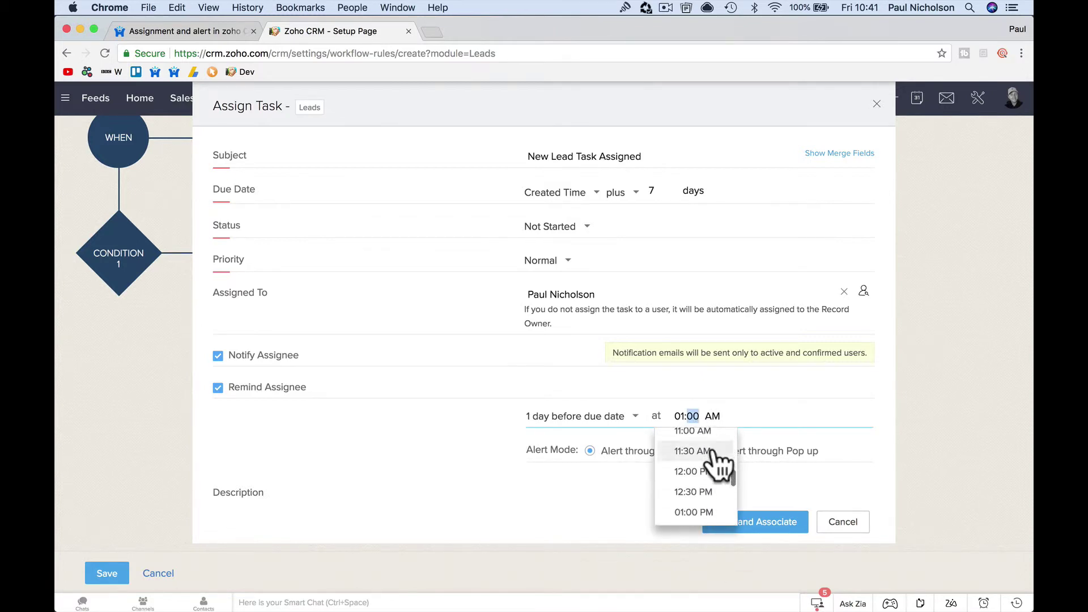
pyautogui.scroll(-1, 715, 456)
pyautogui.click(713, 448)
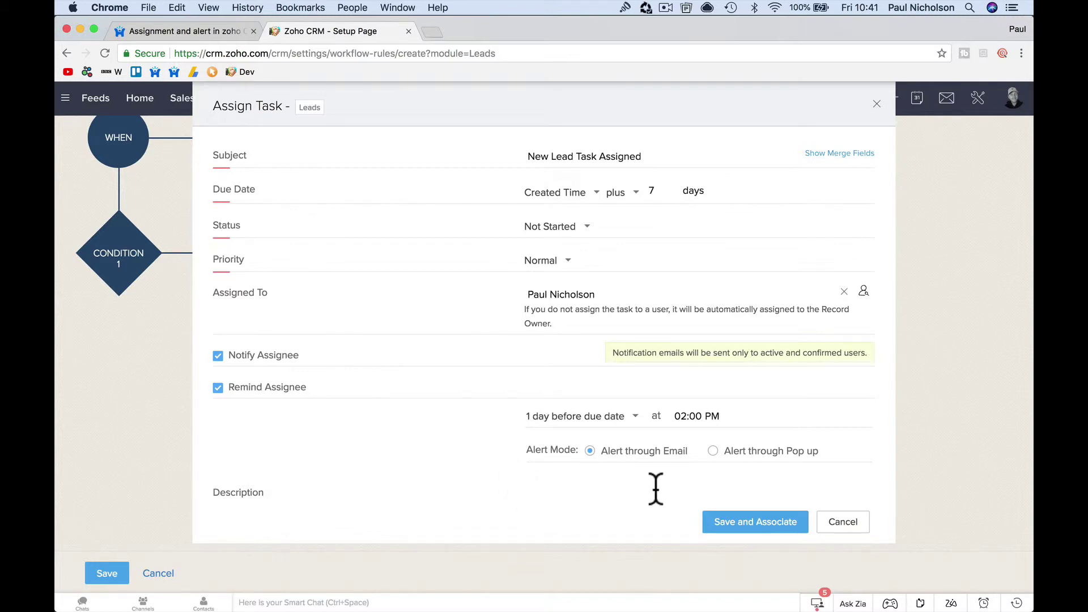
pyautogui.click(746, 523)
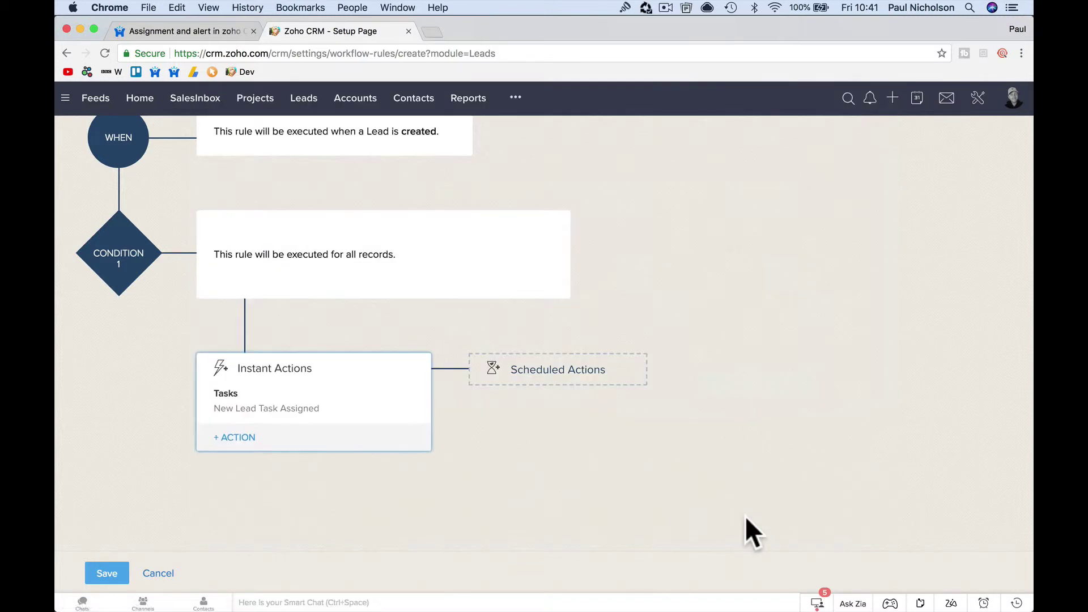
pyautogui.click(102, 577)
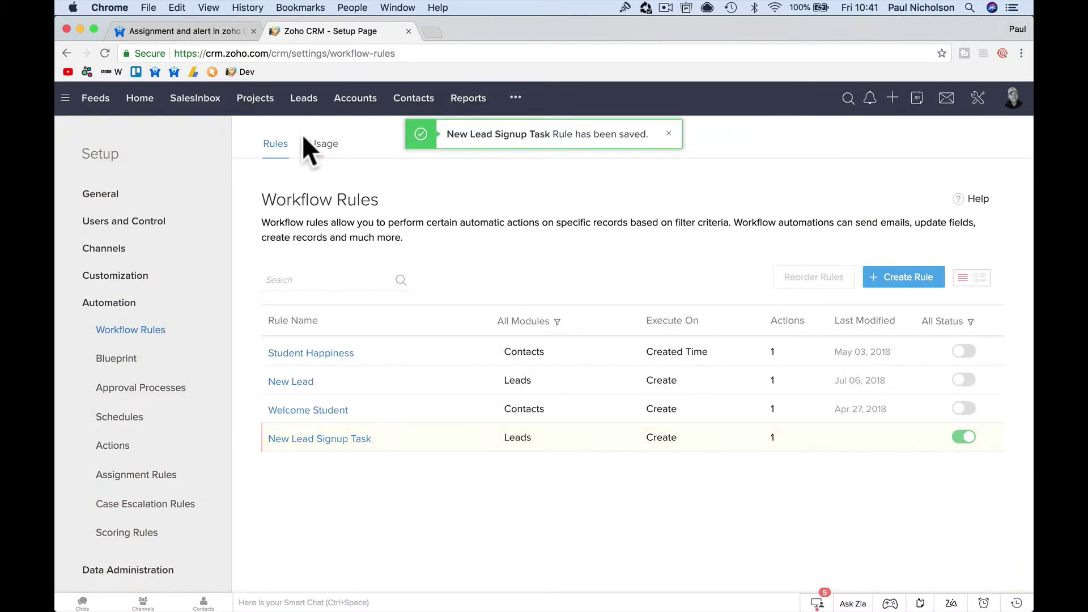
# Start a new lead with the company "Happy-Me Business Test" and fill in the lead's last name
pyautogui.click(299, 101)
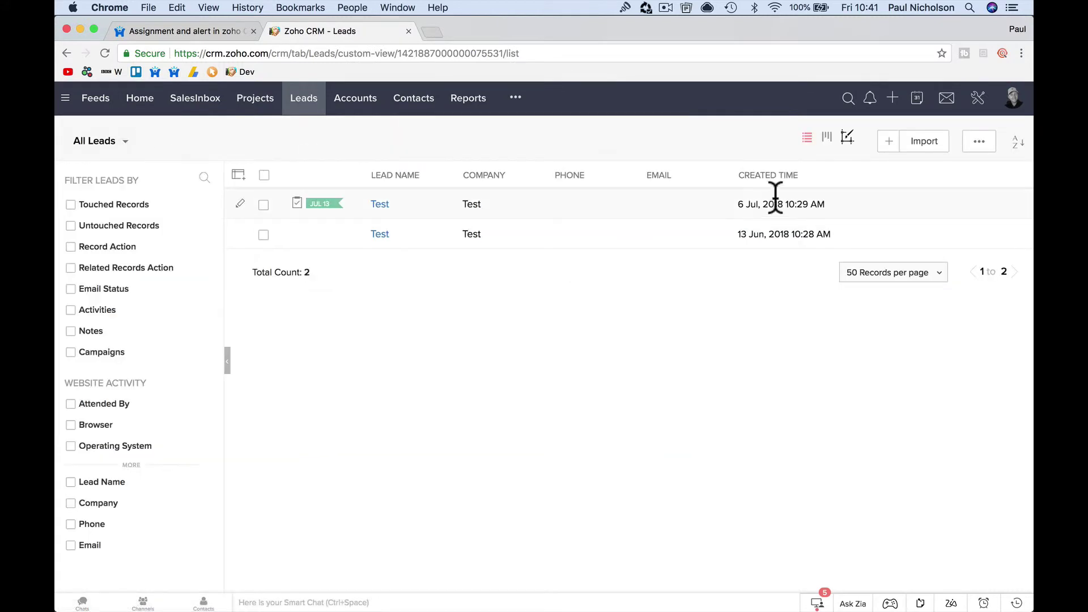
pyautogui.click(888, 141)
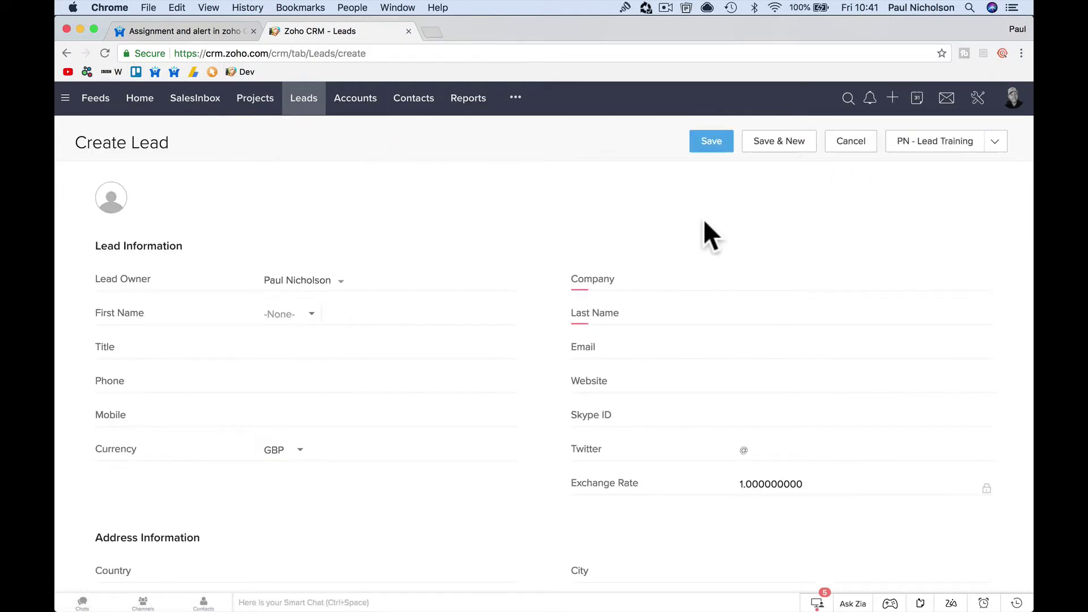
pyautogui.click(737, 281)
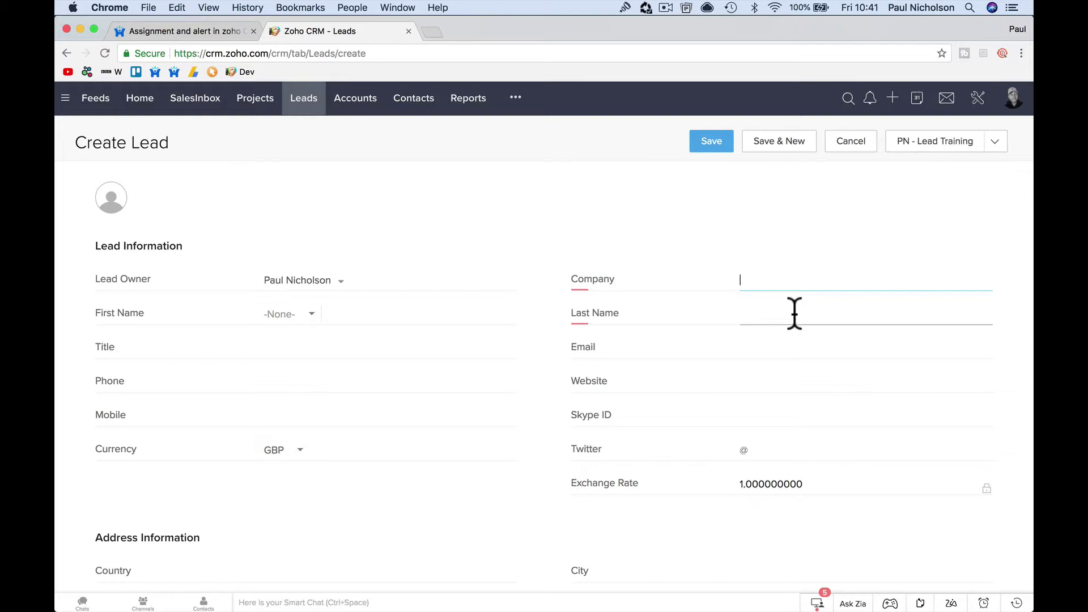
pyautogui.write('Hill')
pyautogui.press('BackSpace')
pyautogui.press('BackSpace')
pyautogui.press('BackSpace')
pyautogui.write('appy-Me ')
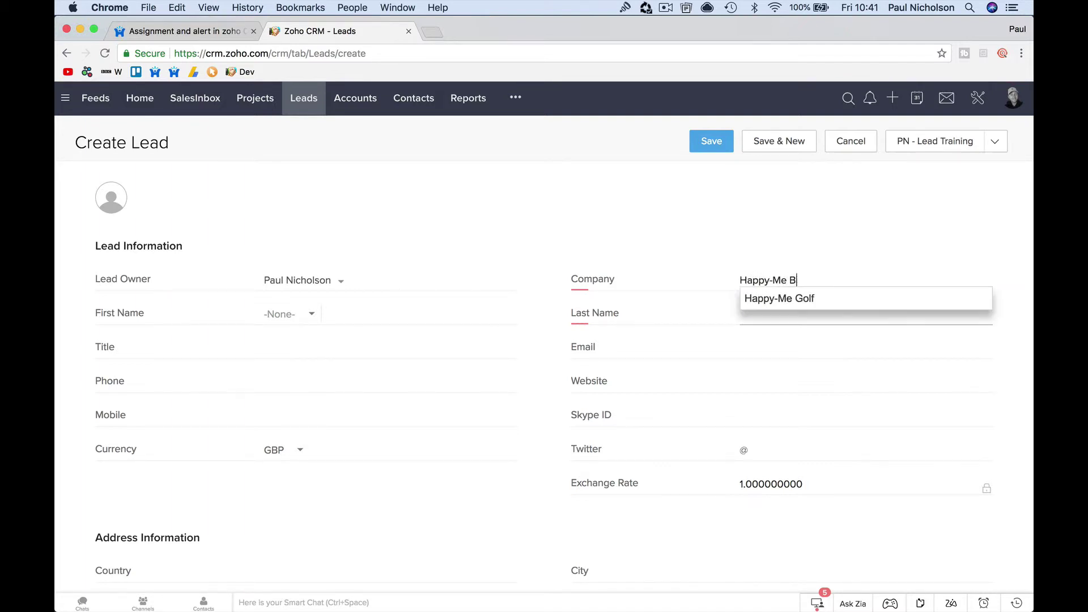
pyautogui.write('Business Test')
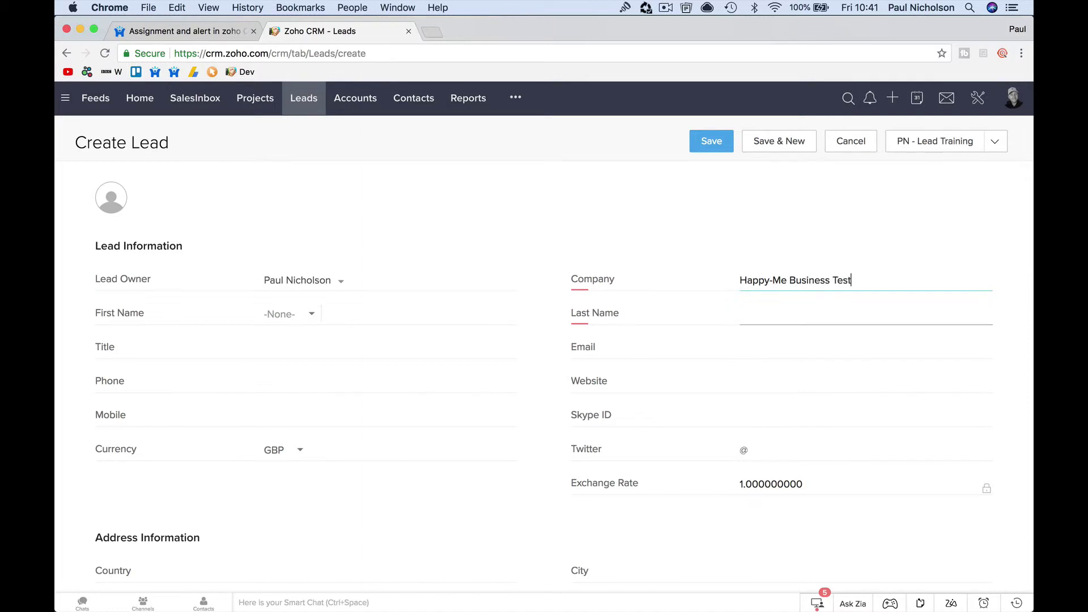
pyautogui.click(352, 313)
pyautogui.write('Nicholson')
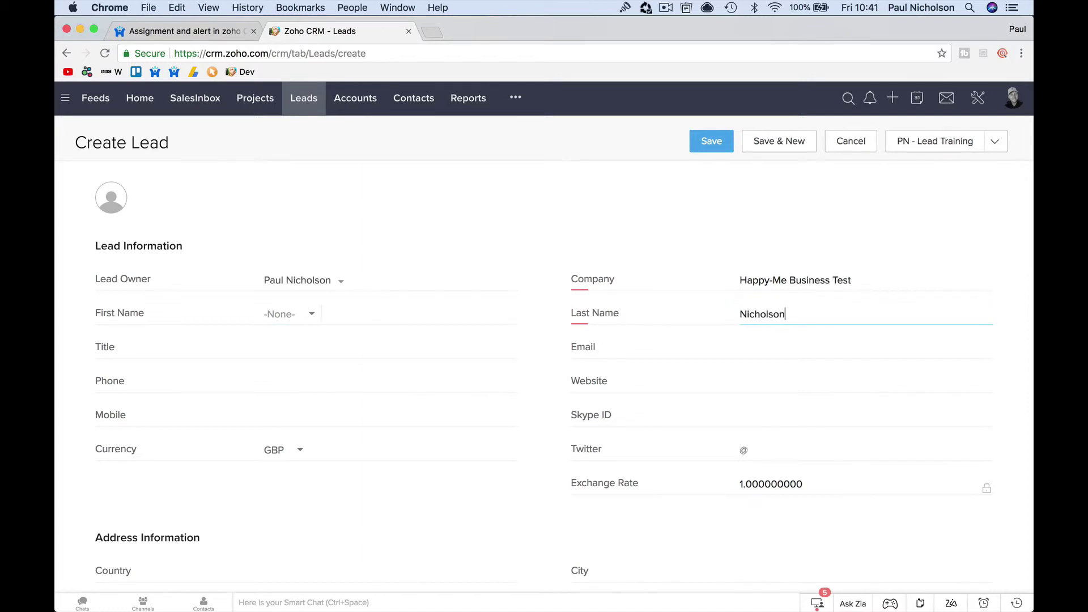
pyautogui.press('Tab')
pyautogui.hotkey('shift', 'Tab')
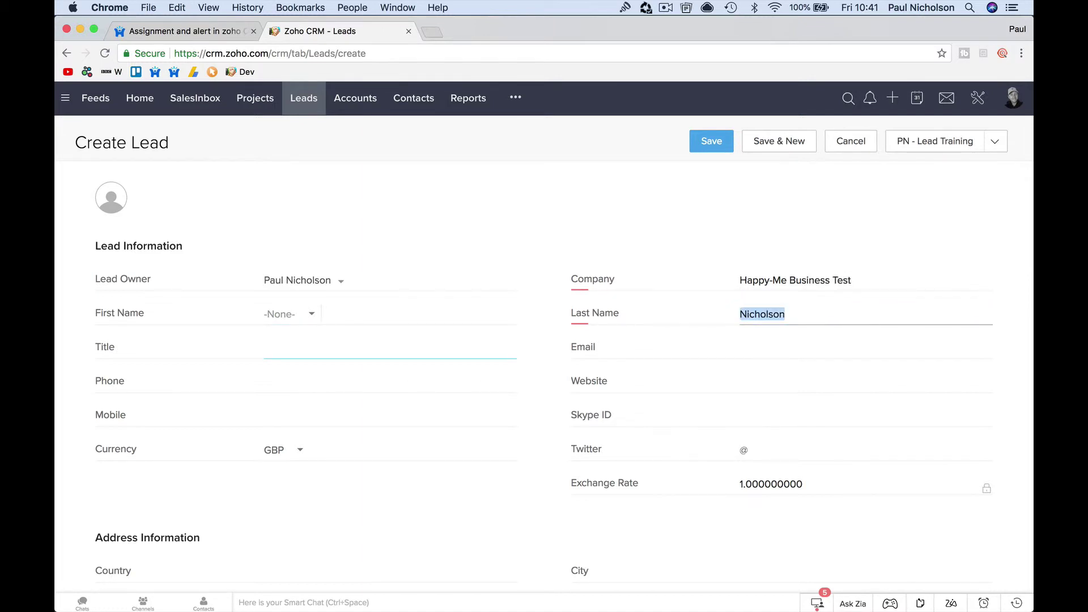
pyautogui.hotkey('shift', 'Tab')
pyautogui.hotkey('shift', 'Tab')
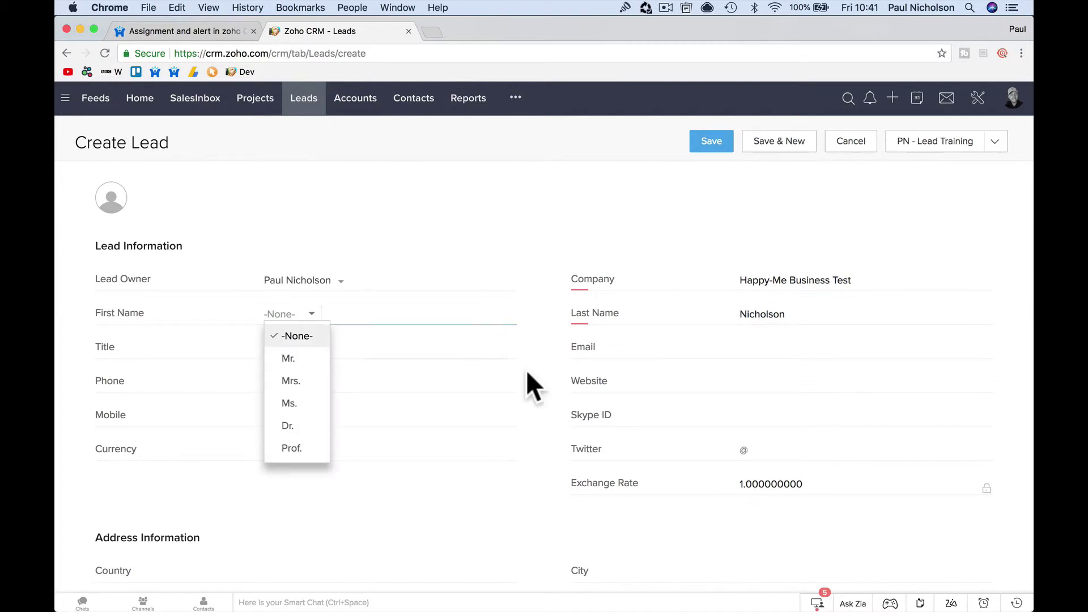
pyautogui.click(669, 525)
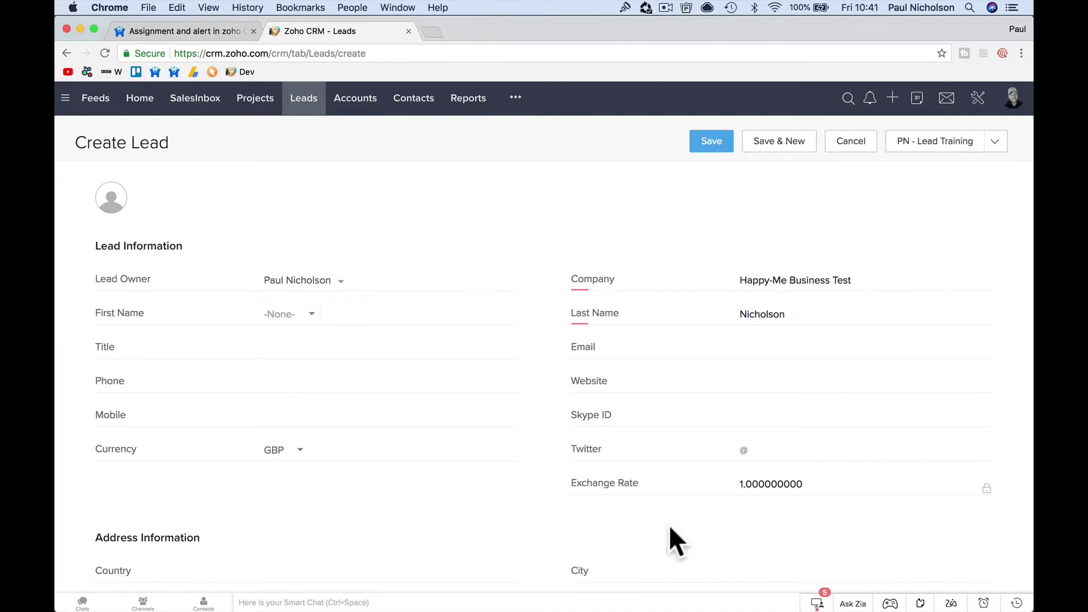
# Save the new test lead without filling in any further details
pyautogui.scroll(-4, 668, 525)
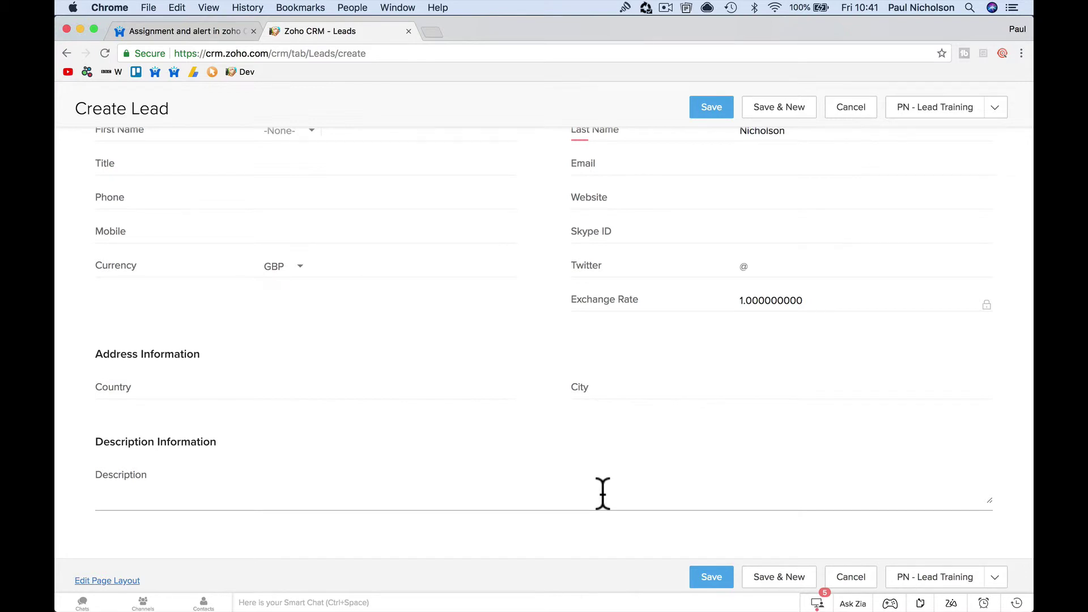
pyautogui.click(703, 573)
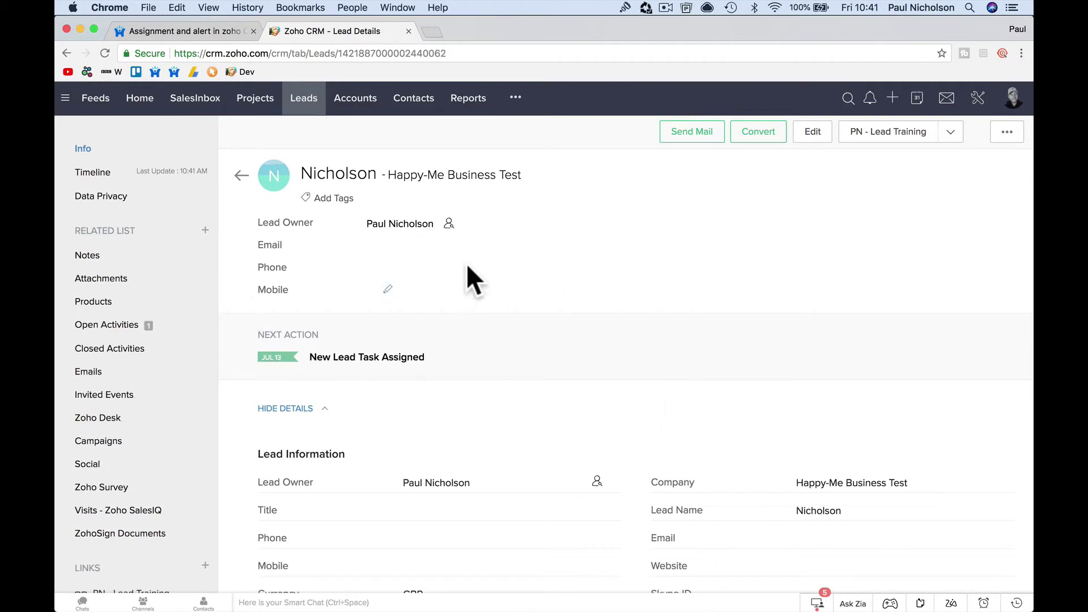
# Switch to Mail and open the newest Zoho CRM task notification in the inbox
pyautogui.moveTo(560, 608)
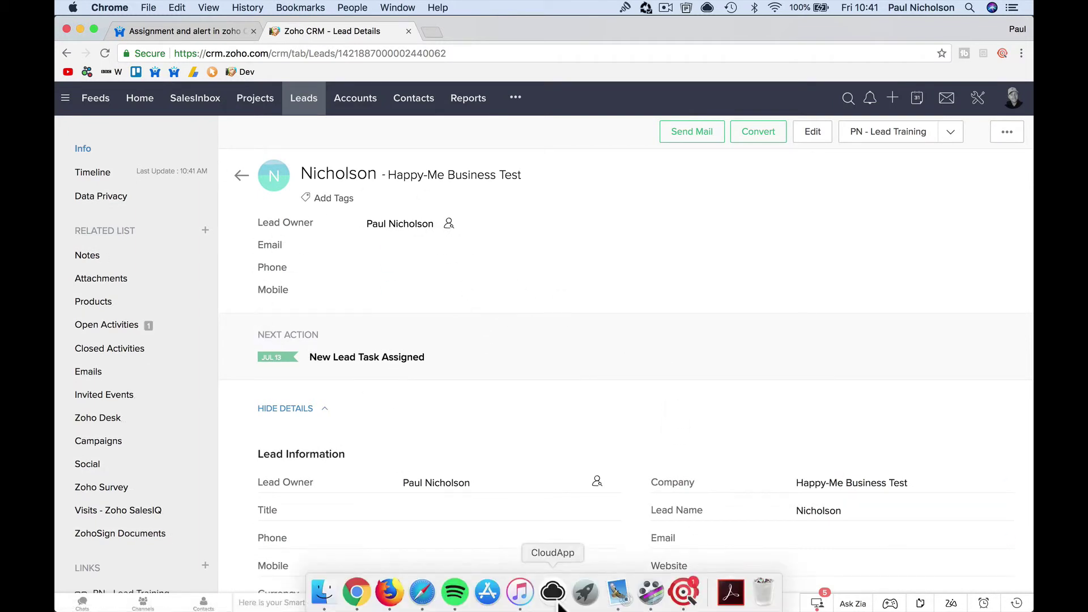
pyautogui.click(617, 592)
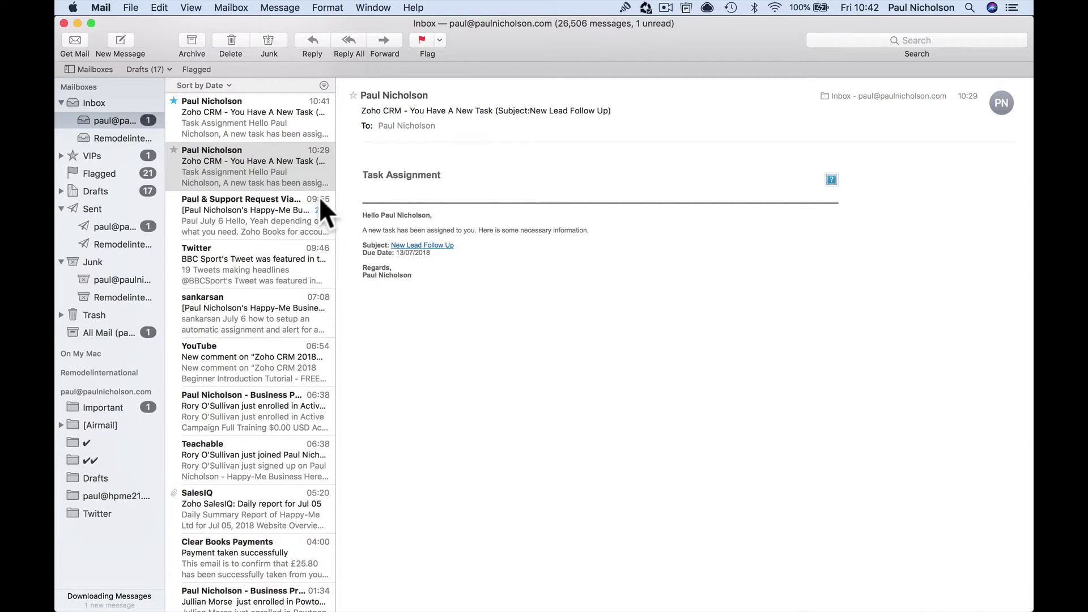
pyautogui.click(267, 127)
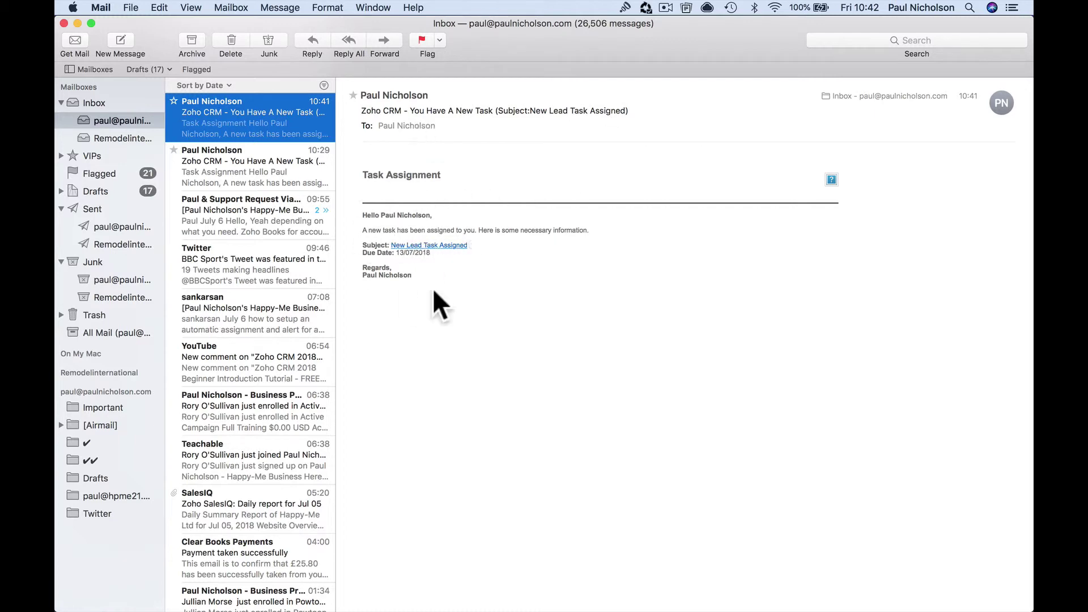
# Open the task linked in the notification email, review its details and reminder, and open its related lead
pyautogui.click(450, 245)
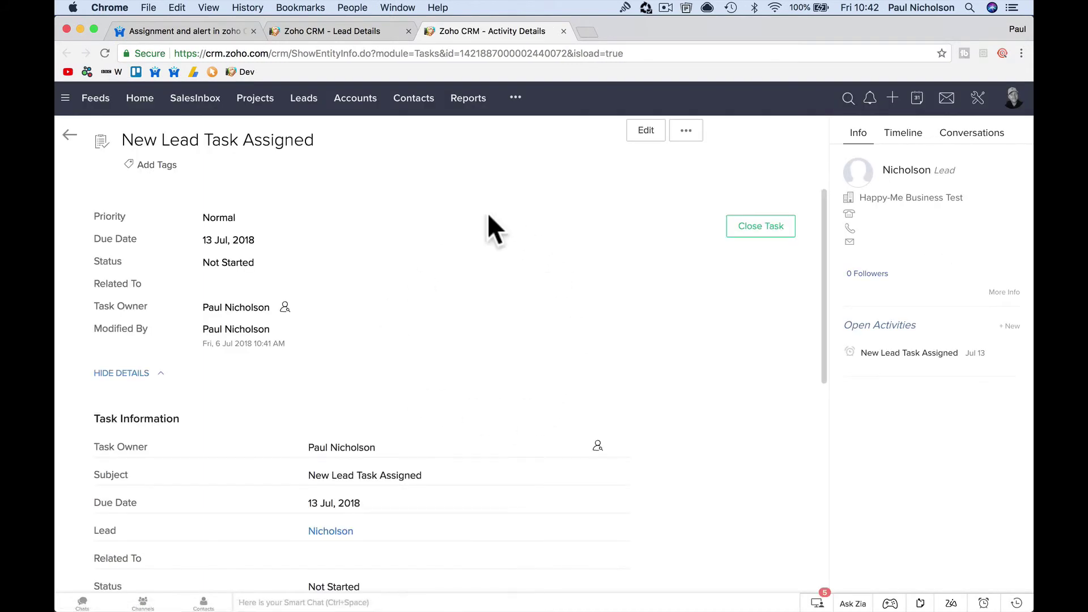
pyautogui.scroll(-5, 420, 423)
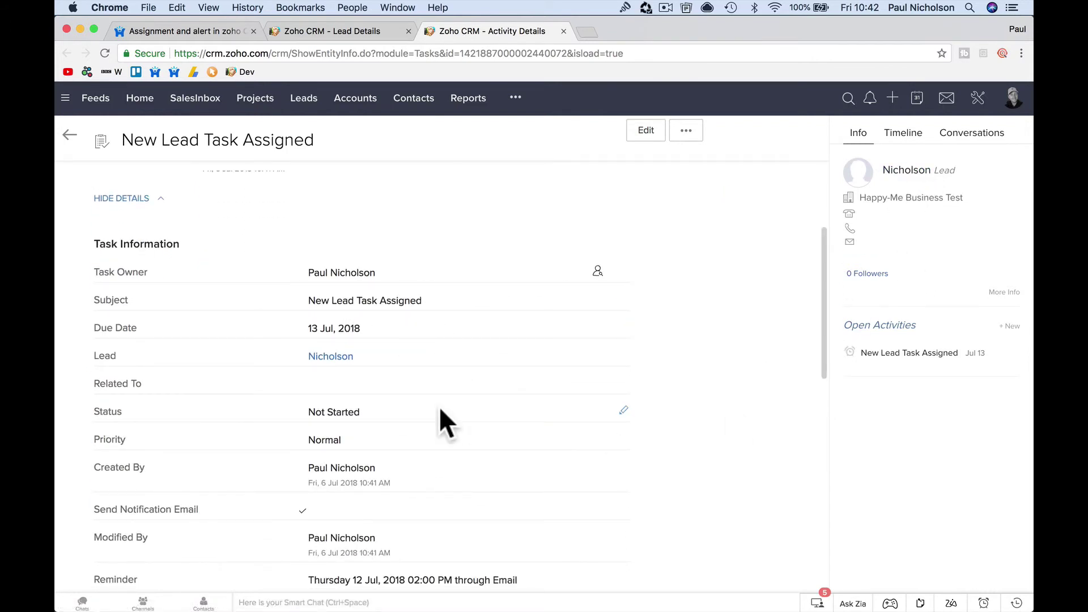
pyautogui.scroll(-5, 439, 420)
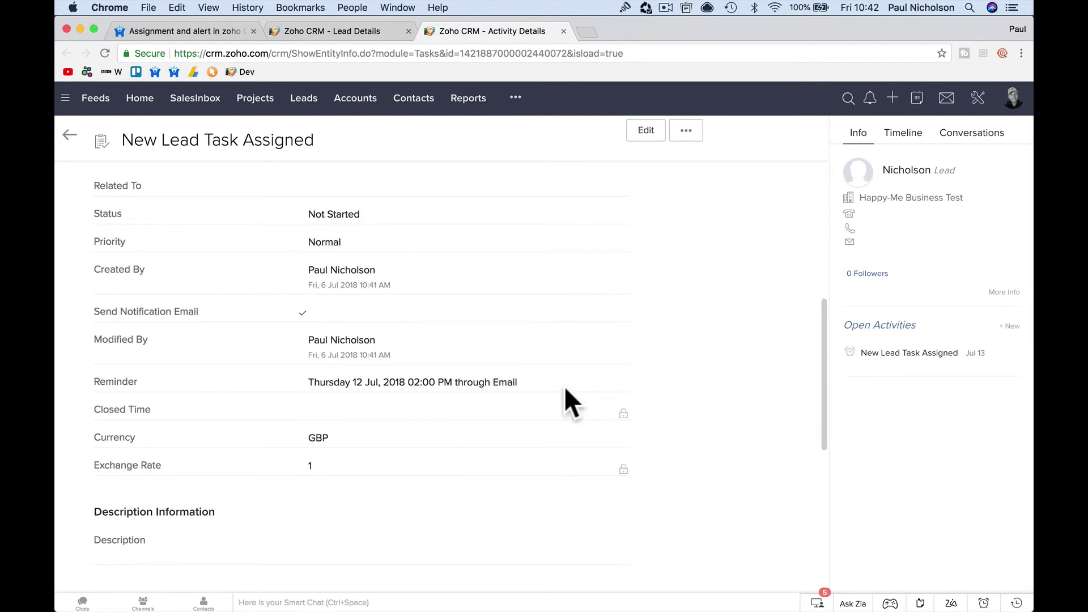
pyautogui.scroll(10, 563, 397)
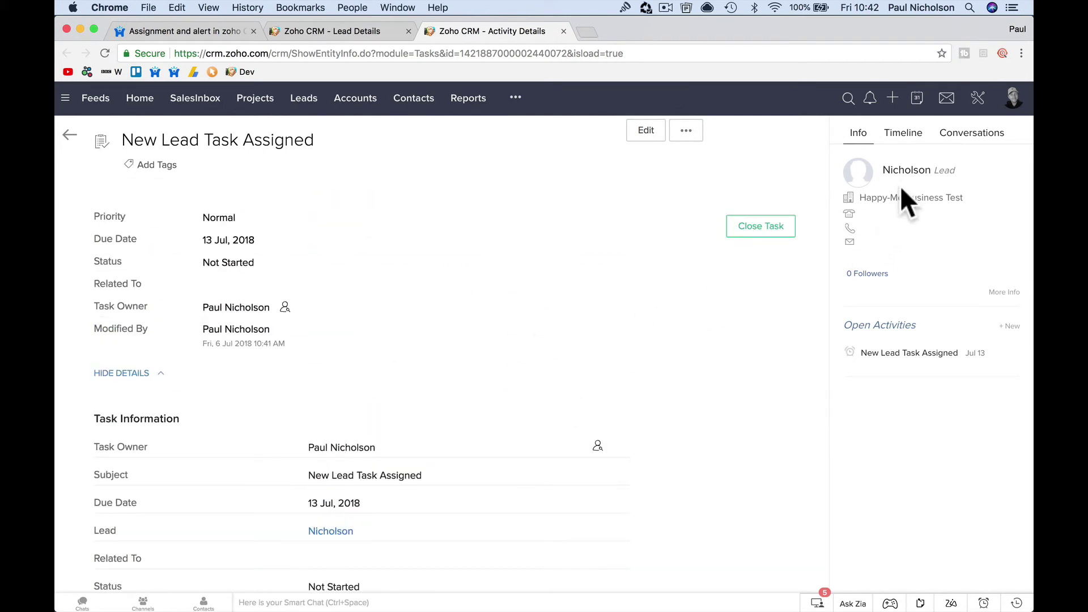
pyautogui.click(906, 171)
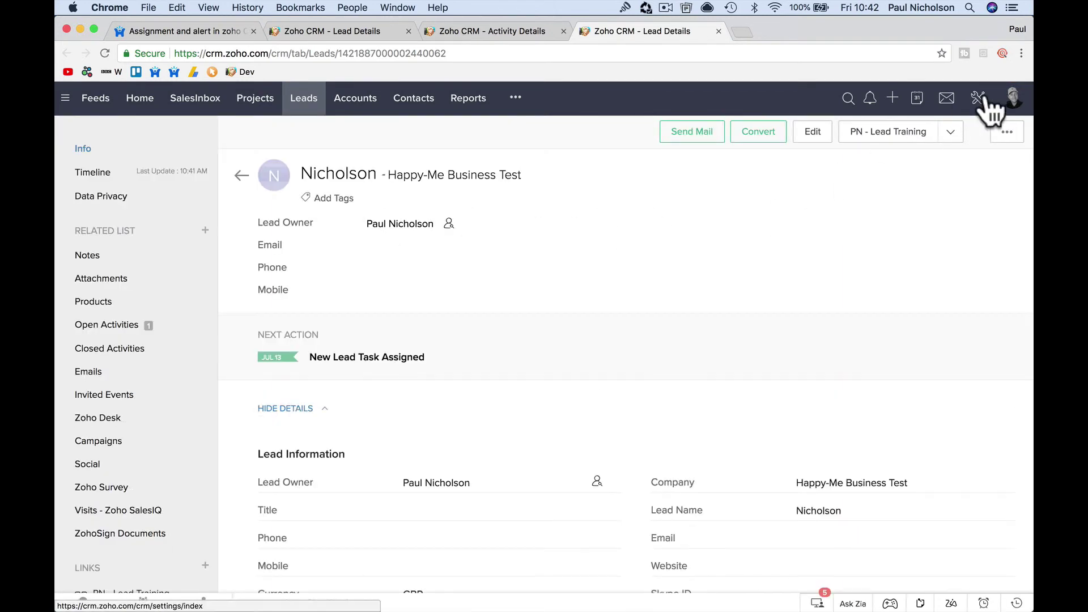
# Open the New Lead Signup Task rule from the workflow rules in the CRM setup
pyautogui.click(980, 98)
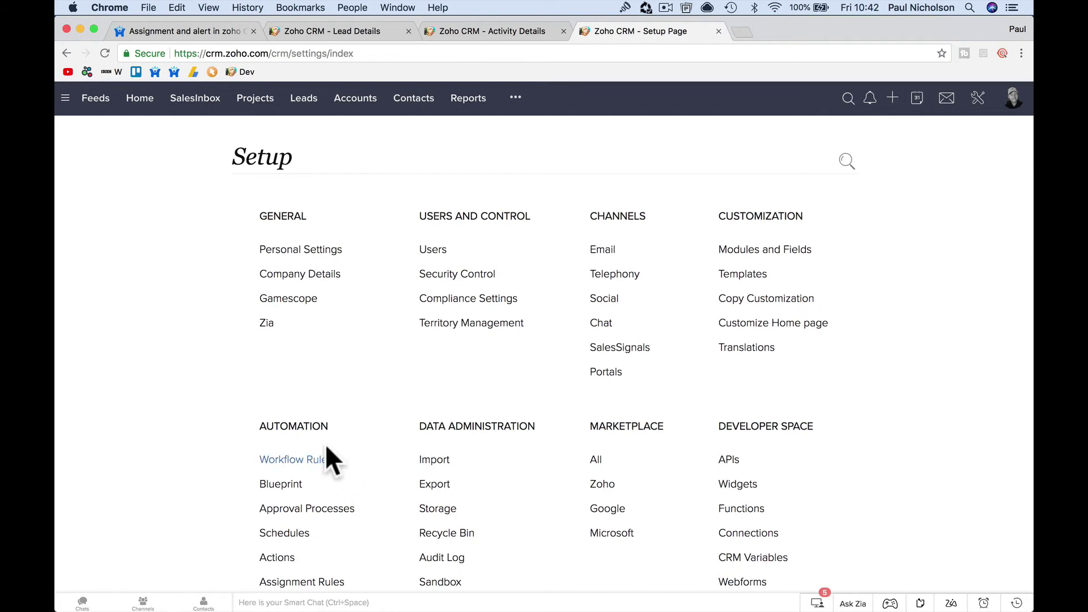
pyautogui.click(326, 458)
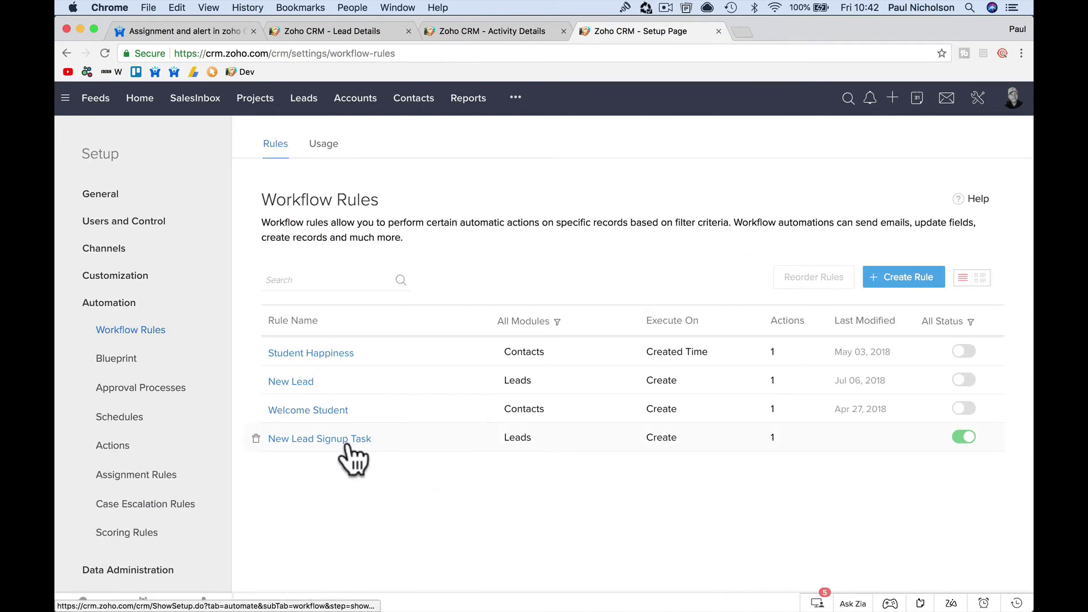
pyautogui.click(346, 443)
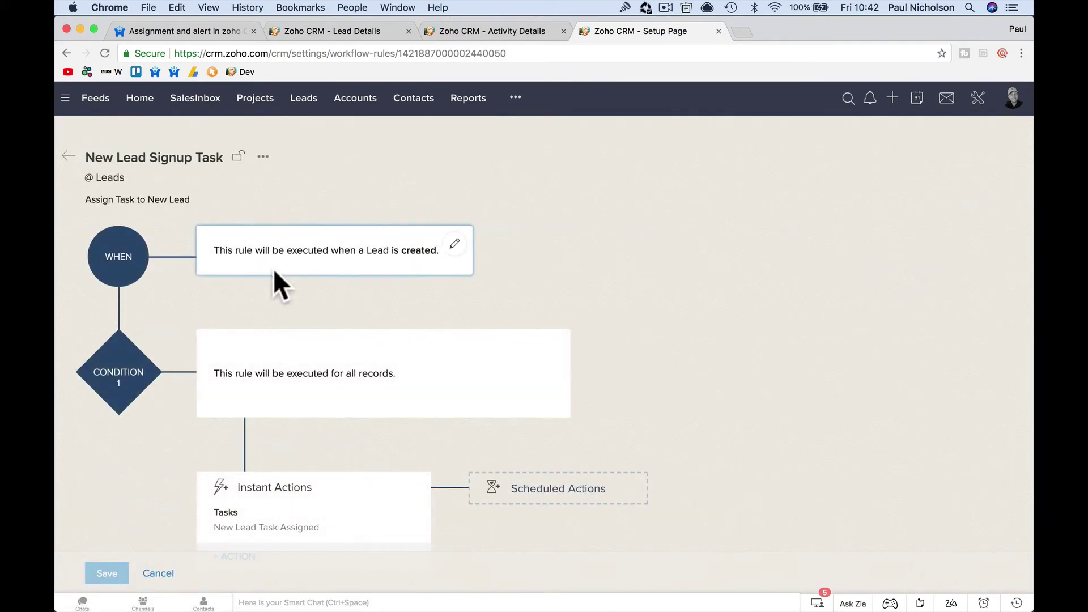
# Review the New Lead Signup Task rule's trigger, condition, instant task action and scheduled actions option
pyautogui.scroll(-2, 443, 285)
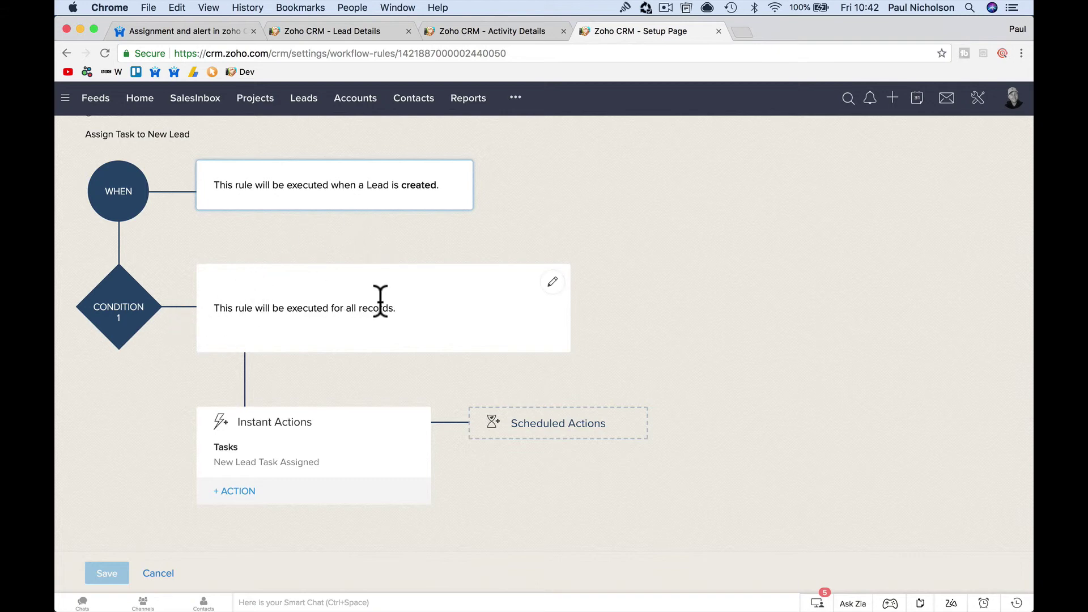
pyautogui.scroll(-3, 388, 304)
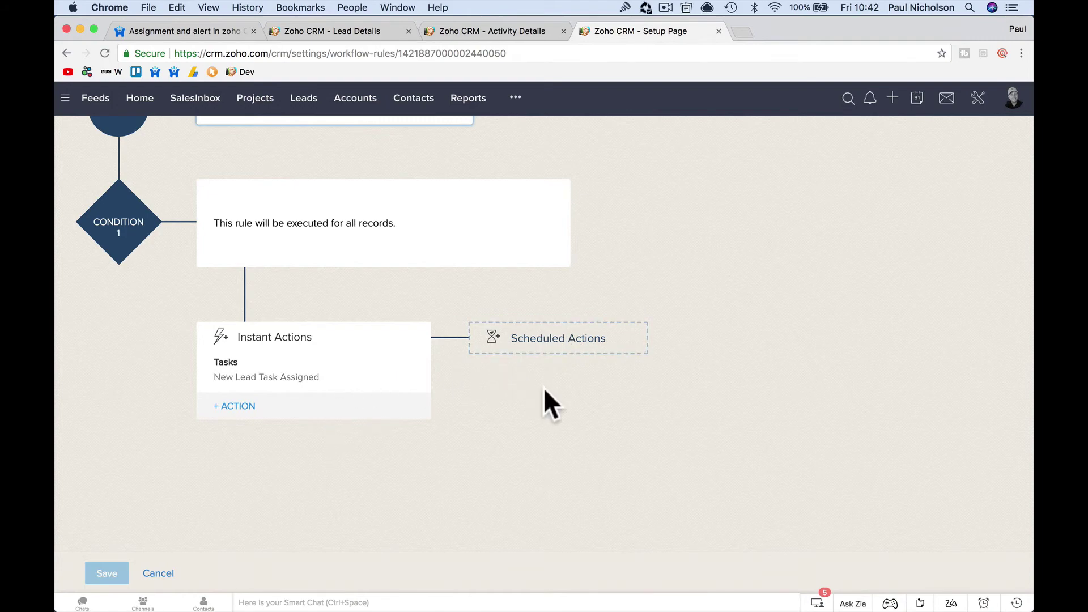
pyautogui.scroll(3, 581, 429)
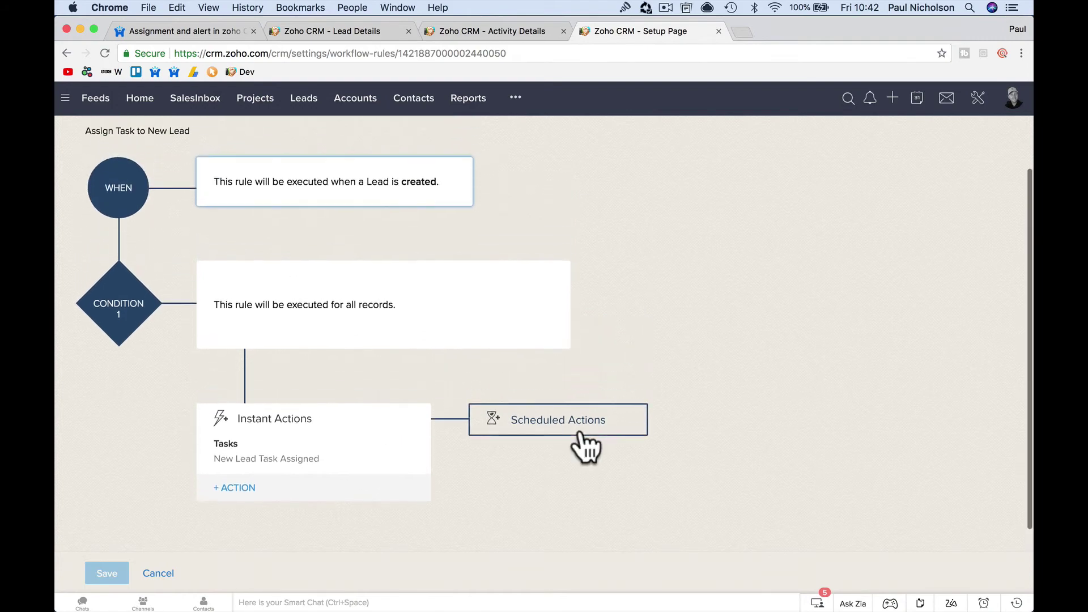
pyautogui.scroll(2, 627, 277)
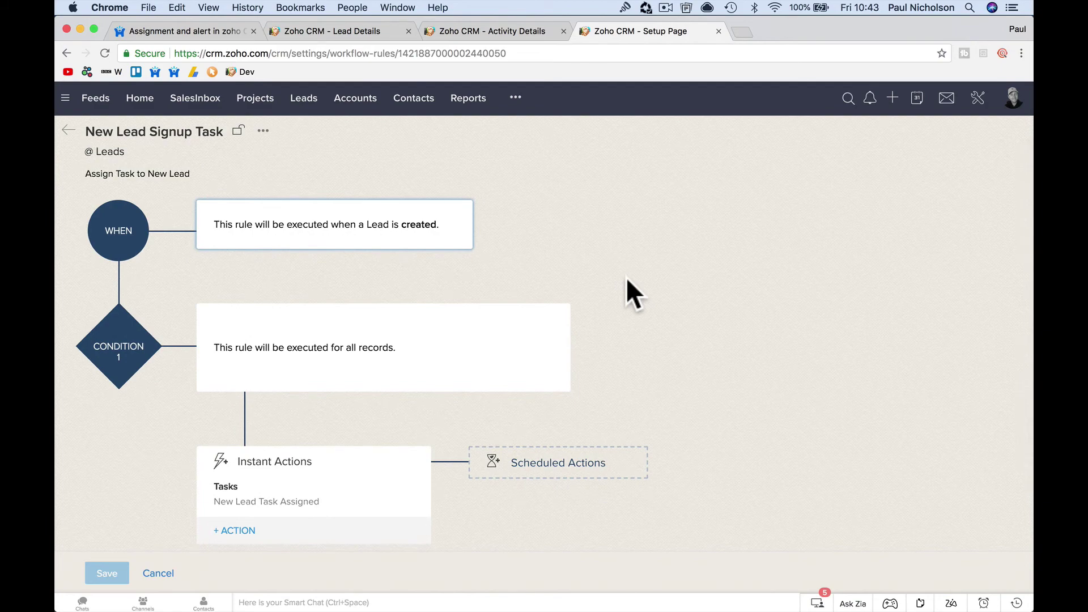
# Return to the forum site, go to the Zoho CRM Full Video Training course, and open the Beginner Introduction To Zoho CRM lecture's forum discussion
pyautogui.click(230, 32)
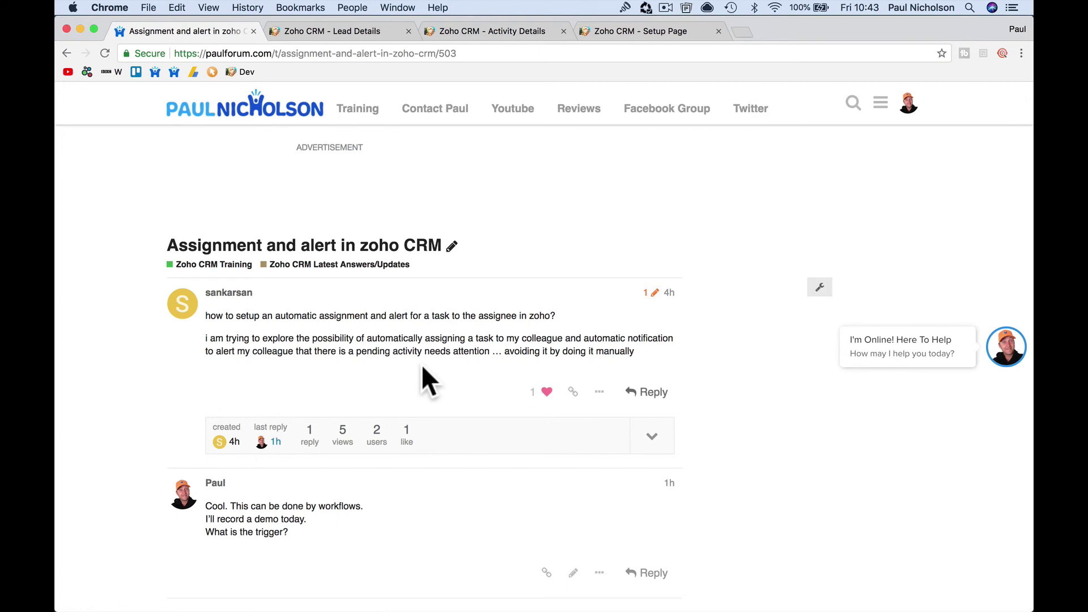
pyautogui.click(397, 267)
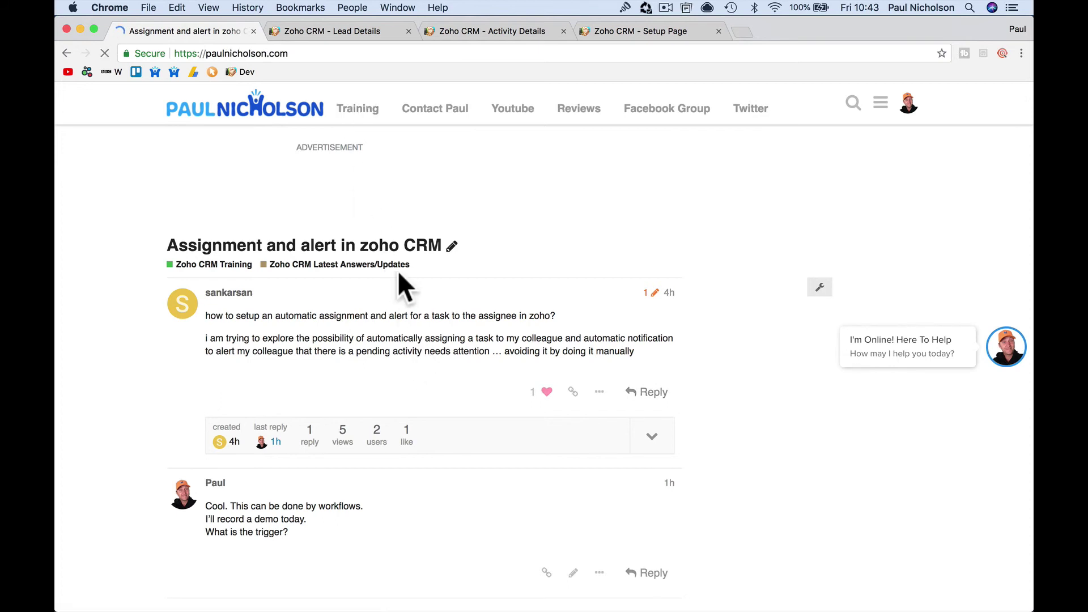
pyautogui.click(338, 315)
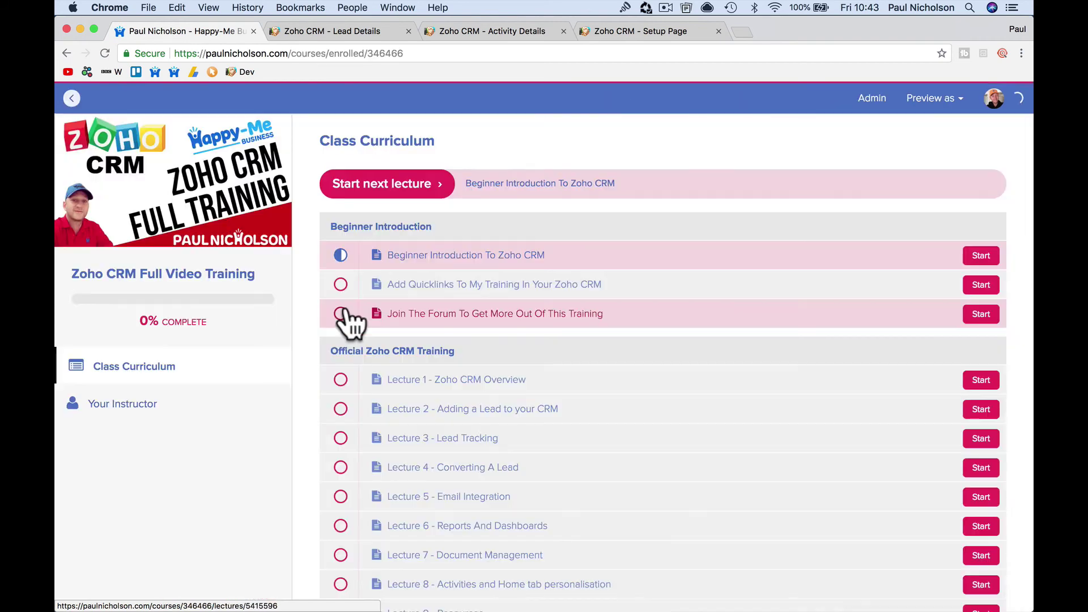
pyautogui.click(552, 256)
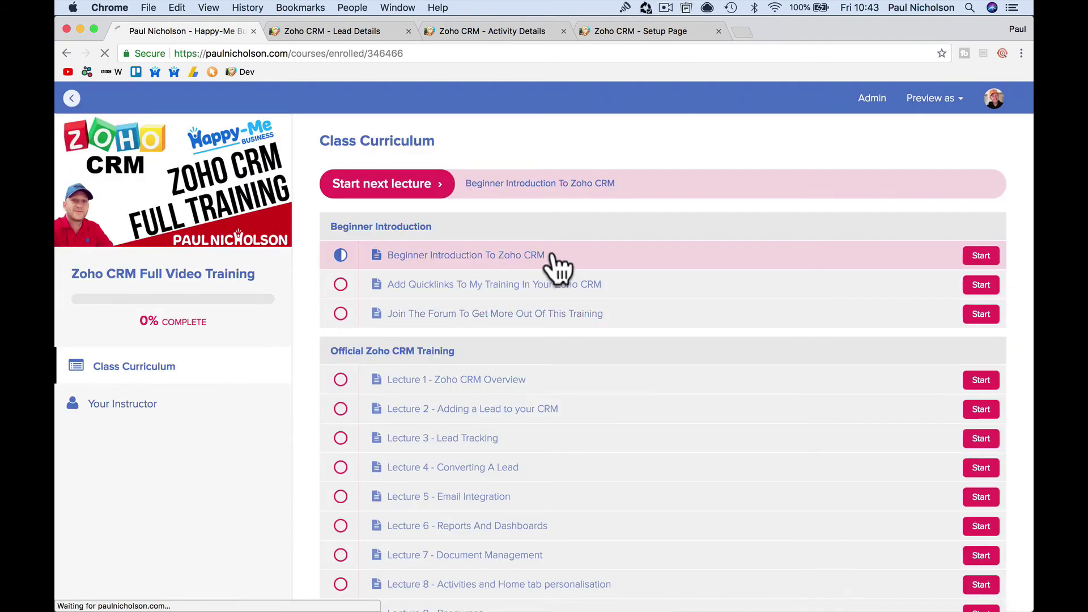
pyautogui.scroll(-5, 550, 278)
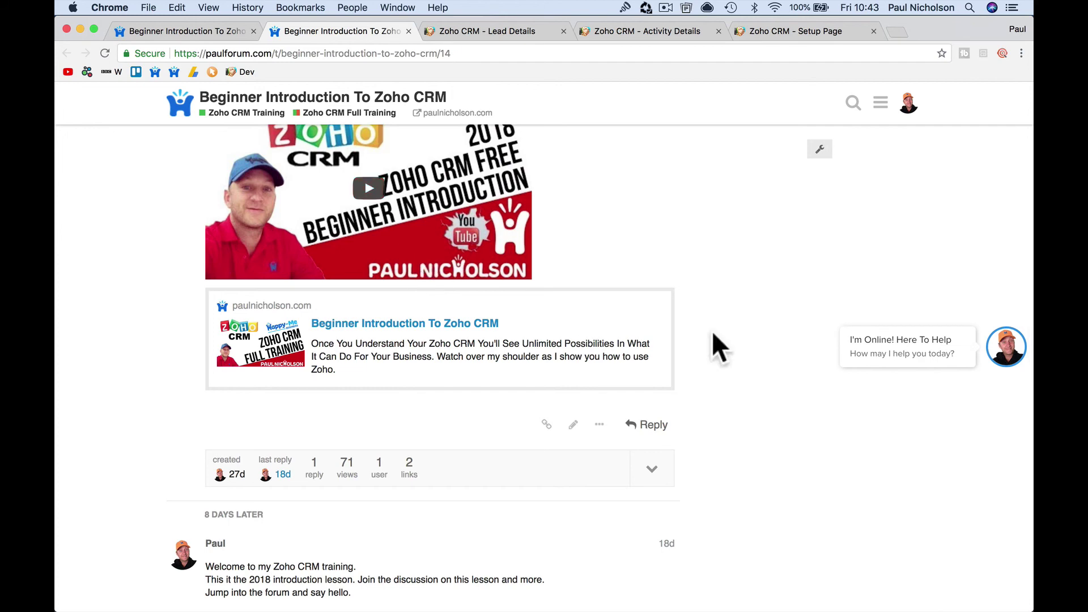
# Open the forum page's live chat window, minimise it again, and return to the start of the discussion
pyautogui.click(895, 352)
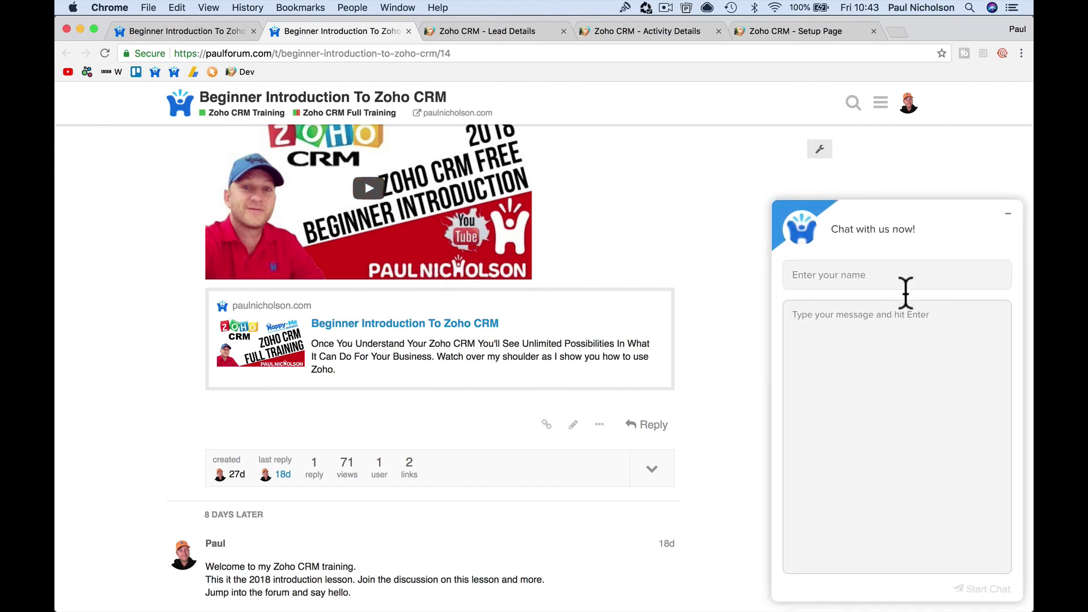
pyautogui.click(1008, 214)
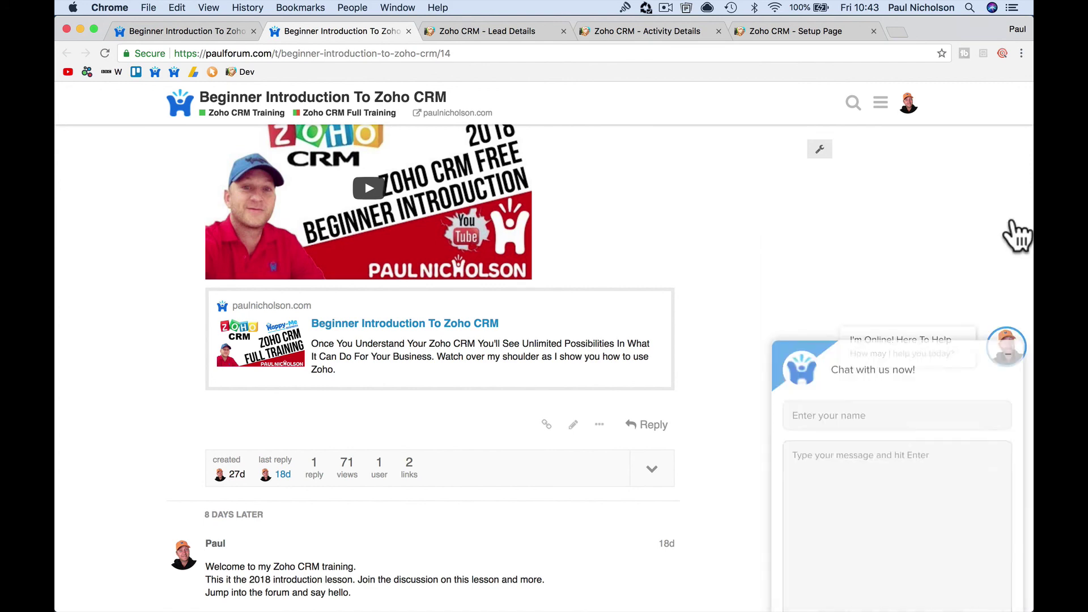
pyautogui.scroll(5, 540, 320)
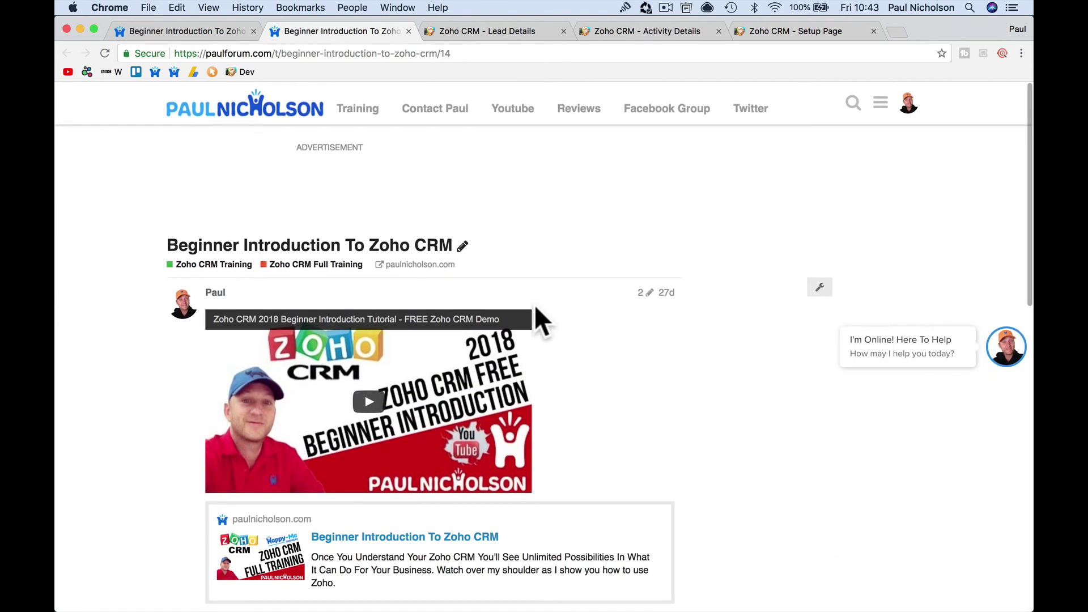